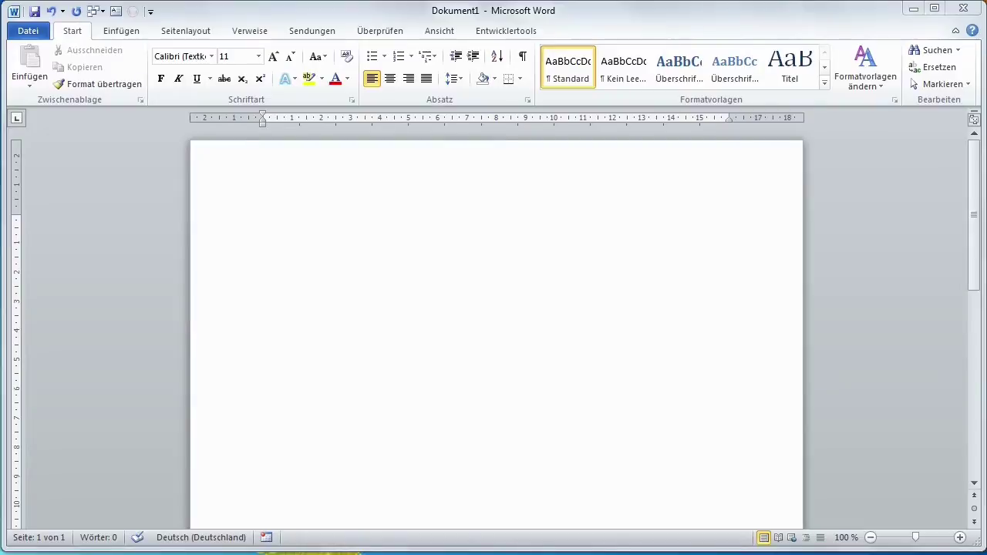
# - Browse the Einfügen through Ansicht tabs, back to Start, and glance at the Datei view
pyautogui.click(116, 32)
pyautogui.click(193, 31)
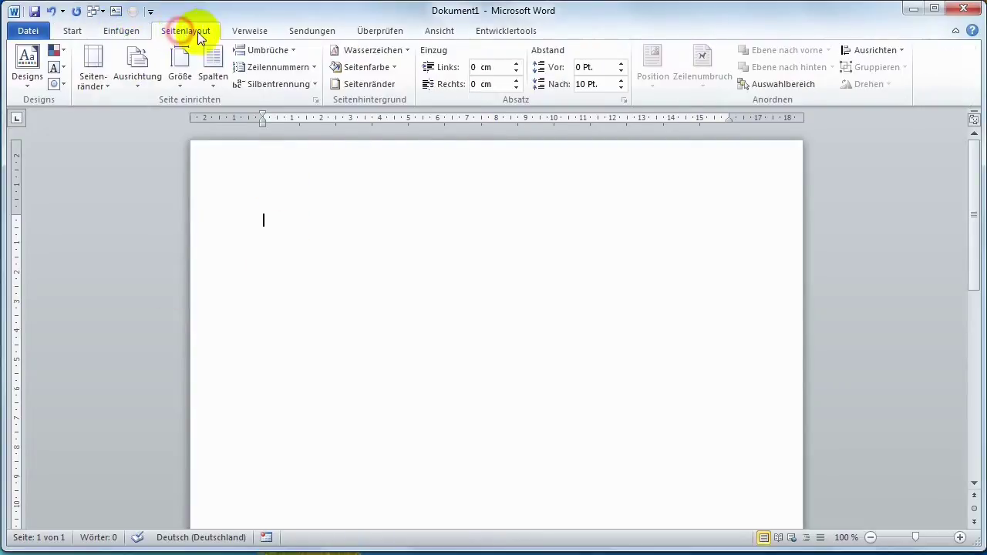
pyautogui.click(247, 30)
pyautogui.click(290, 35)
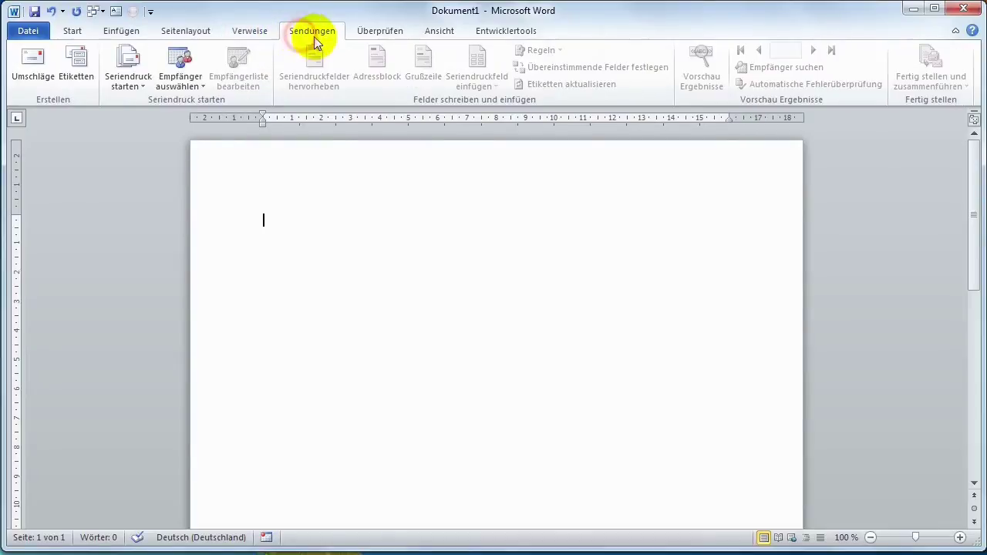
pyautogui.click(359, 34)
pyautogui.click(440, 34)
pyautogui.click(71, 34)
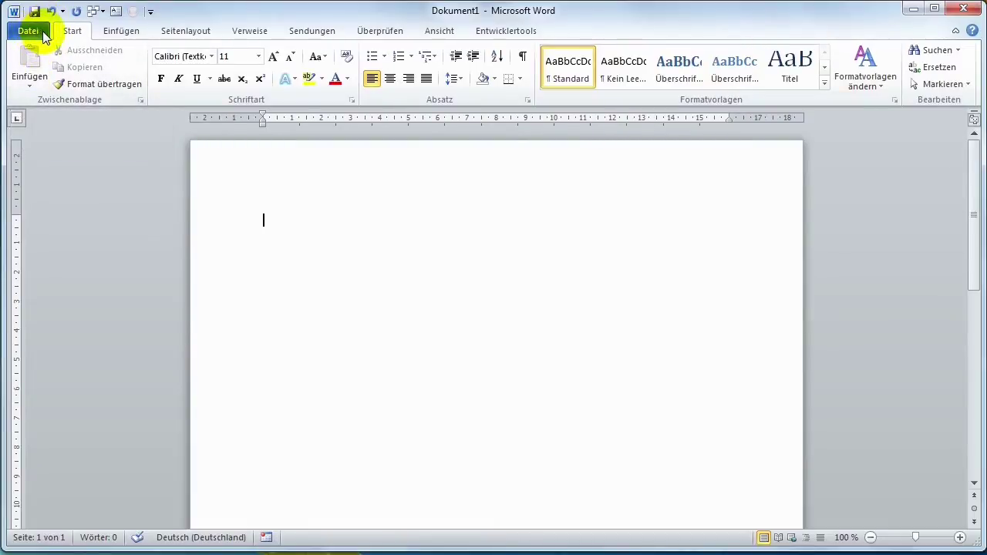
pyautogui.click(43, 31)
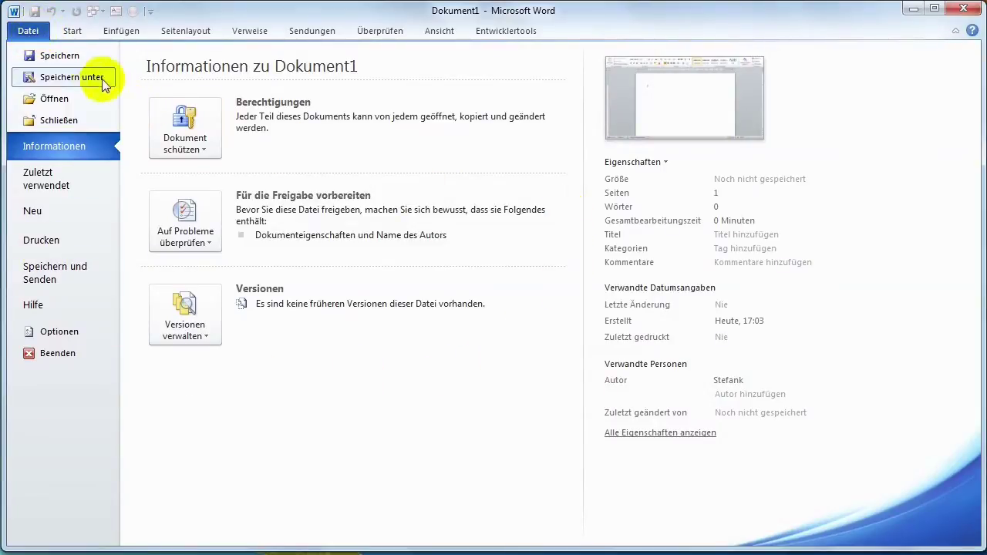
pyautogui.click(73, 32)
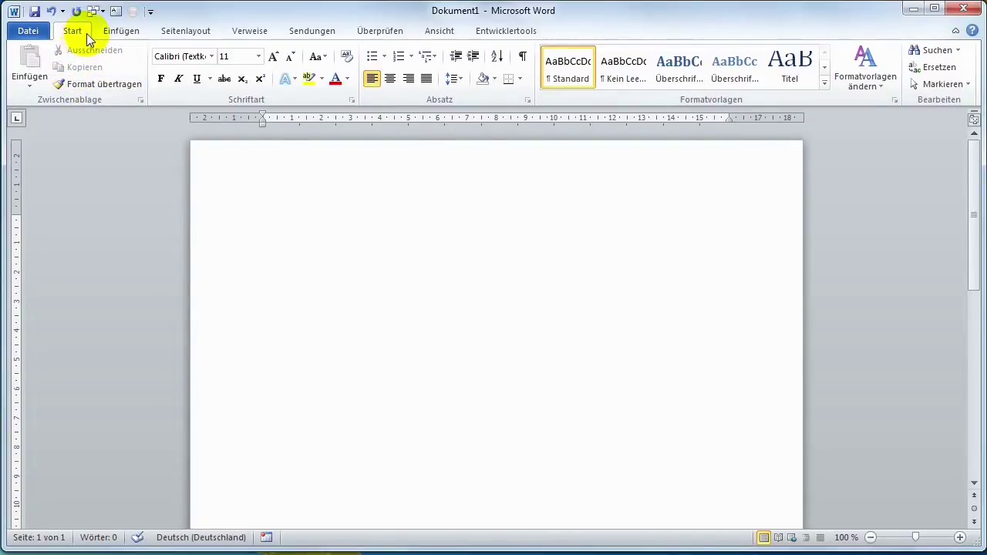
# - Step through the ribbon tabs again, ending on Entwicklertools
pyautogui.click(128, 32)
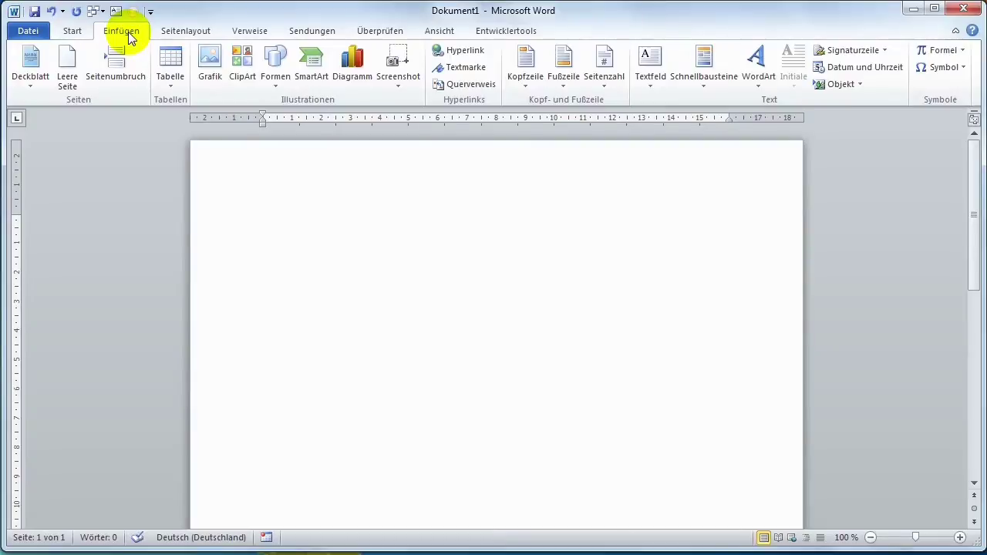
pyautogui.click(202, 34)
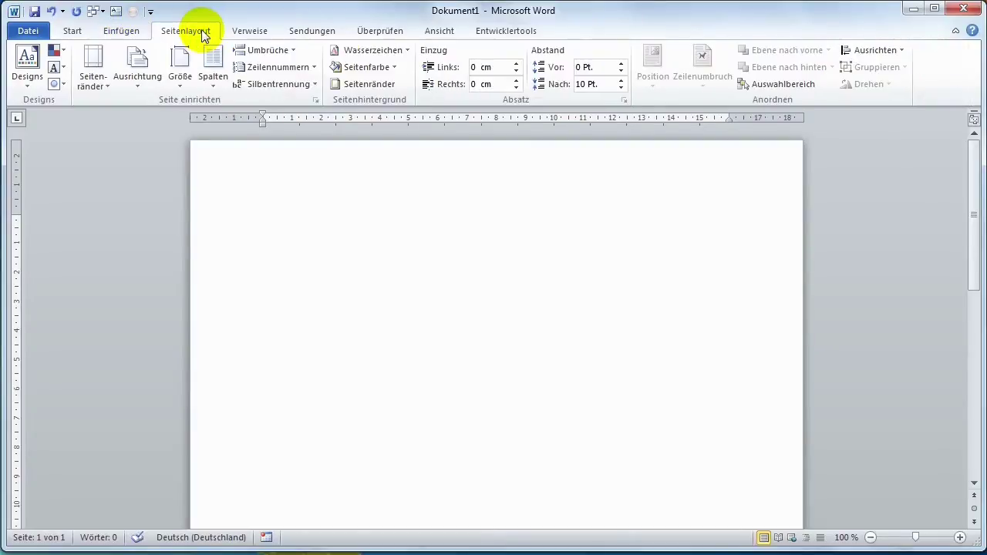
pyautogui.click(256, 30)
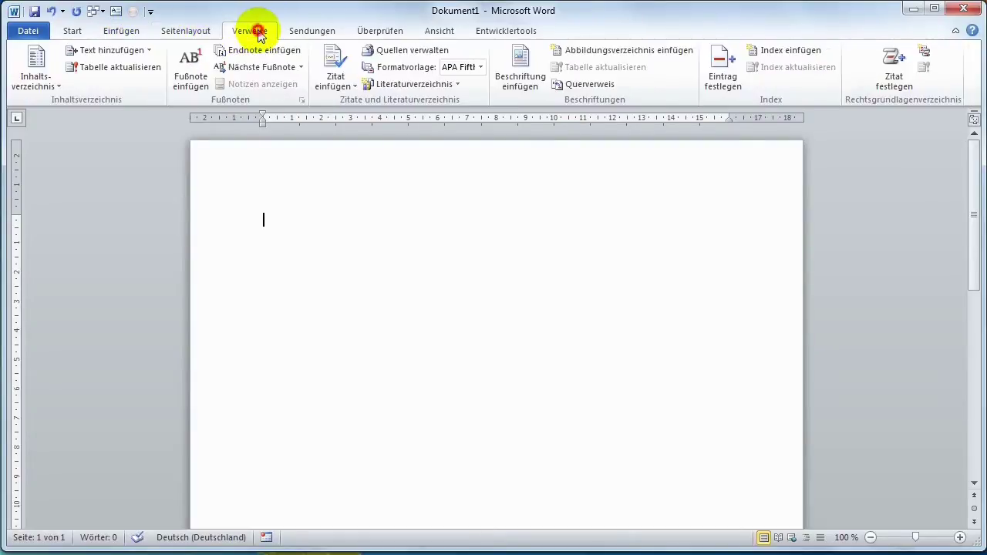
pyautogui.click(306, 37)
pyautogui.click(382, 32)
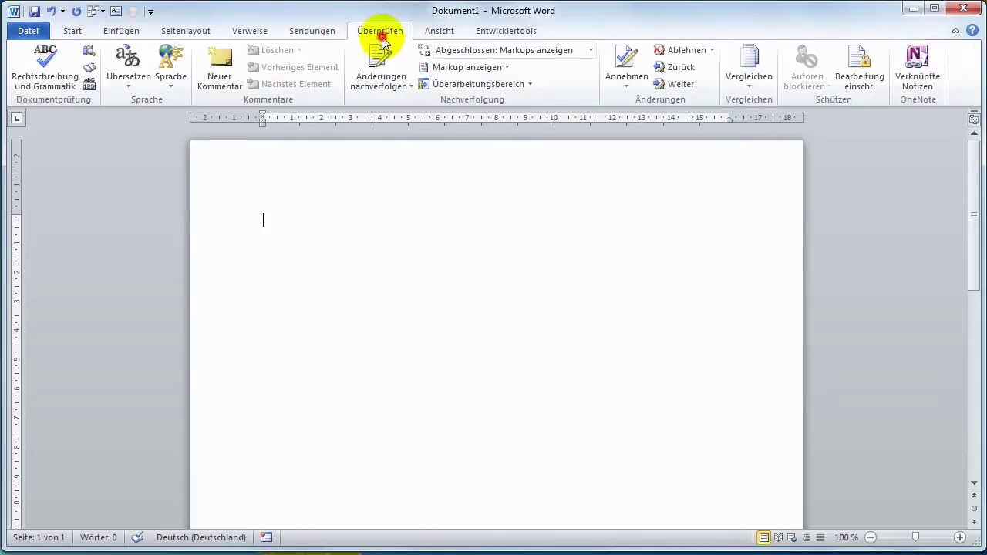
pyautogui.click(430, 37)
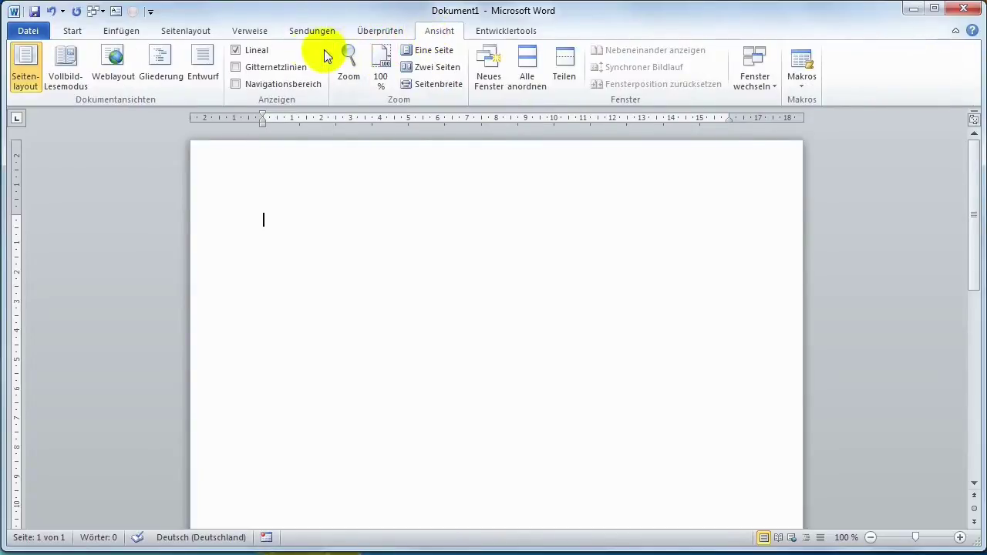
pyautogui.click(504, 31)
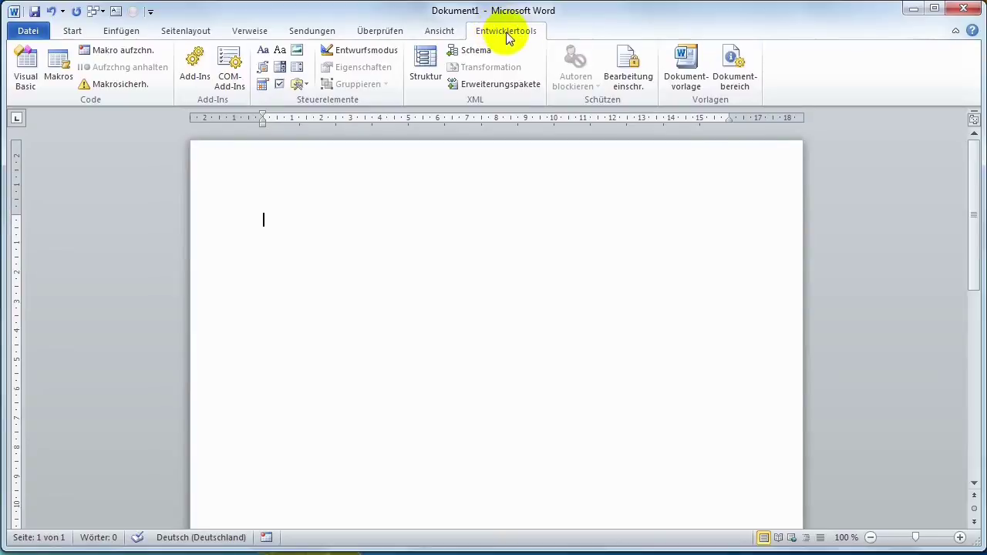
# - Uncheck Entwicklertools under Datei > Optionen > Menüband anpassen and confirm with OK
pyautogui.click(29, 32)
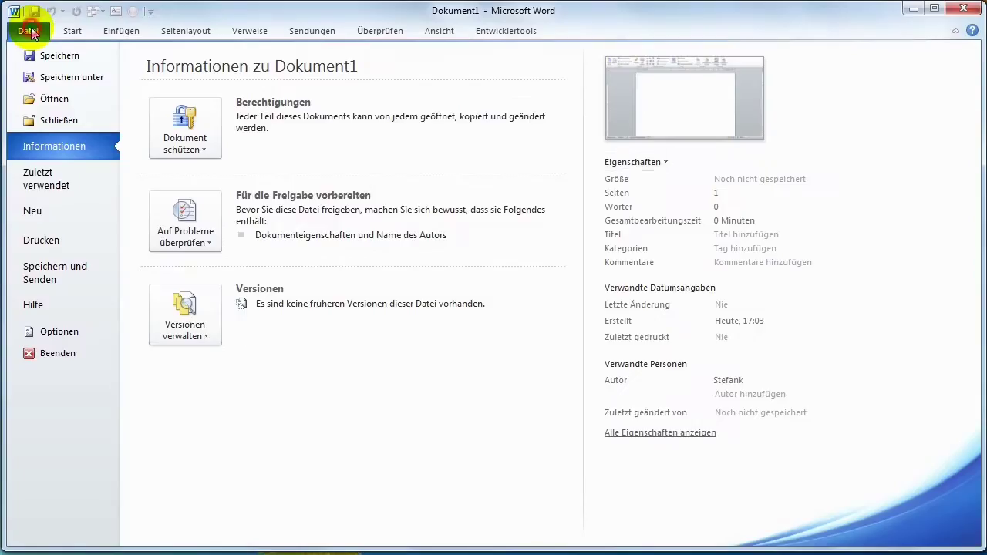
pyautogui.click(43, 332)
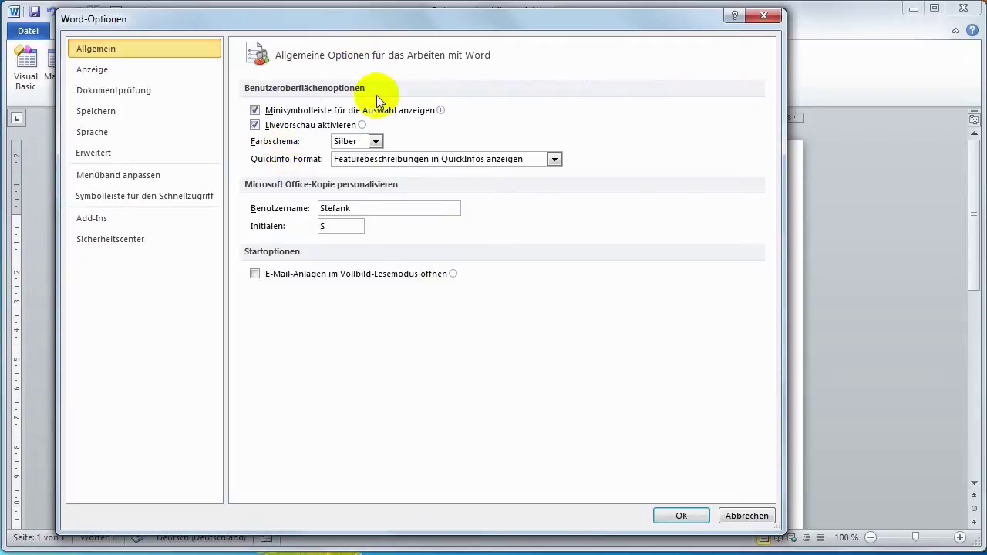
pyautogui.click(124, 178)
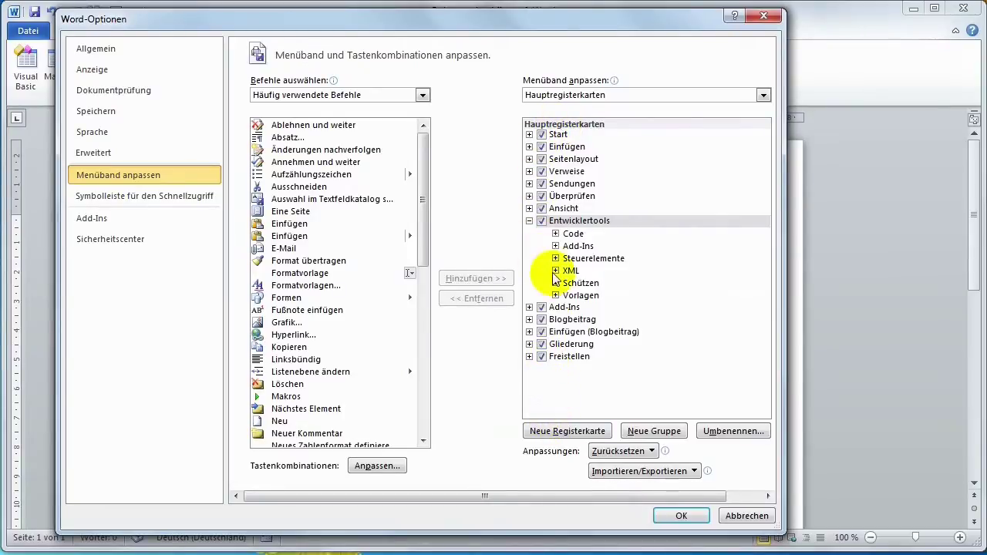
pyautogui.click(544, 222)
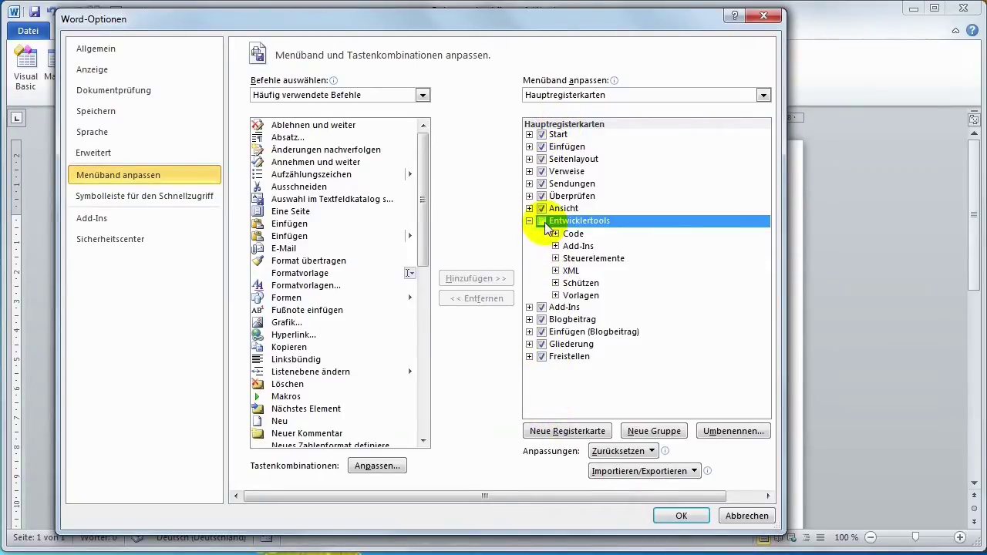
pyautogui.click(685, 515)
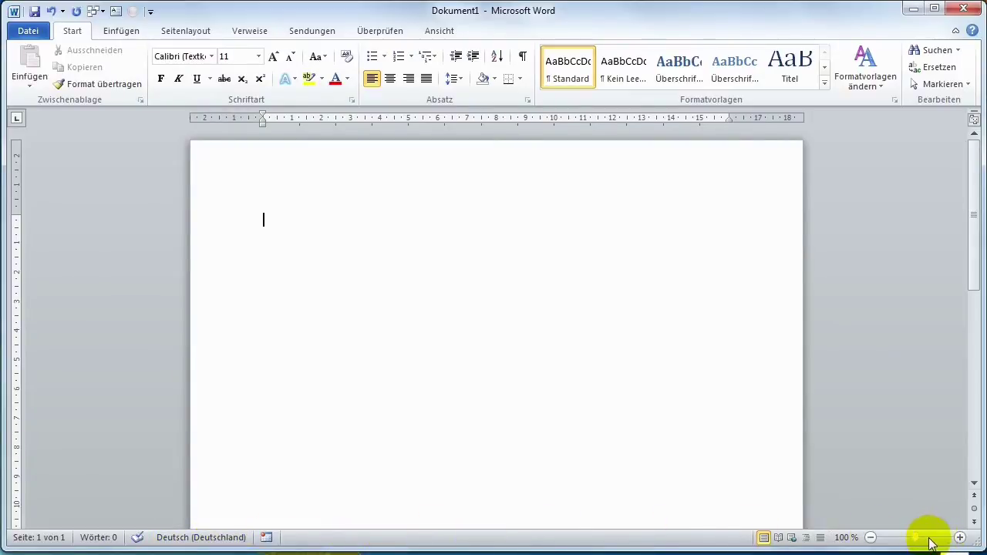
# - Zoom the page to 236% and enable the Zeilennummer indicator in the status bar
pyautogui.moveTo(914, 538)
pyautogui.mouseDown()
pyautogui.moveTo(929, 540)
pyautogui.moveTo(917, 540)
pyautogui.mouseUp()
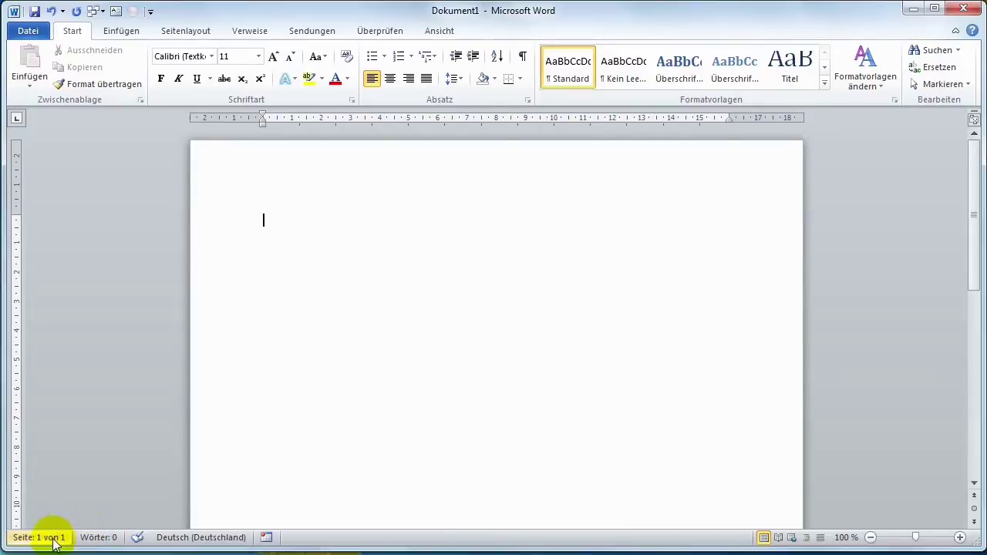
pyautogui.rightClick(298, 539)
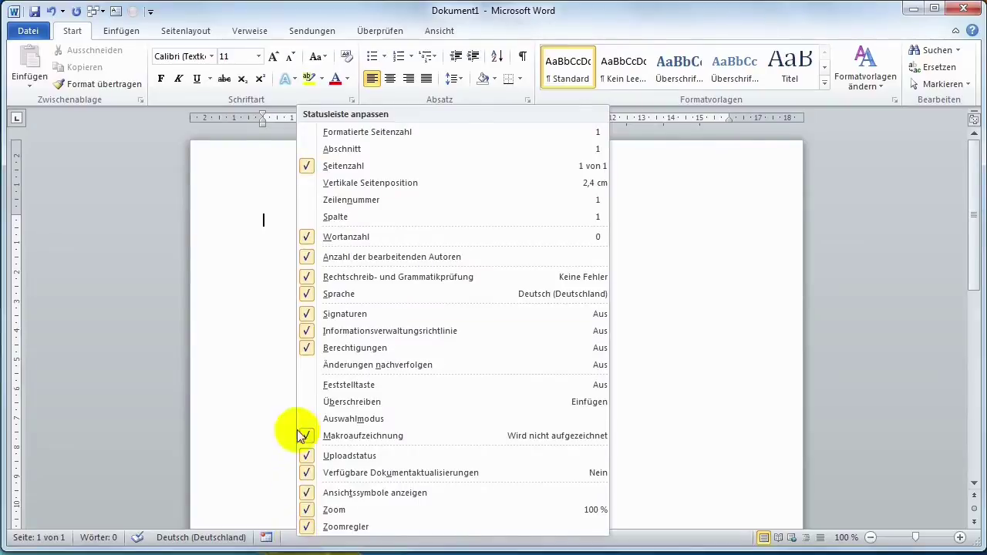
pyautogui.click(309, 200)
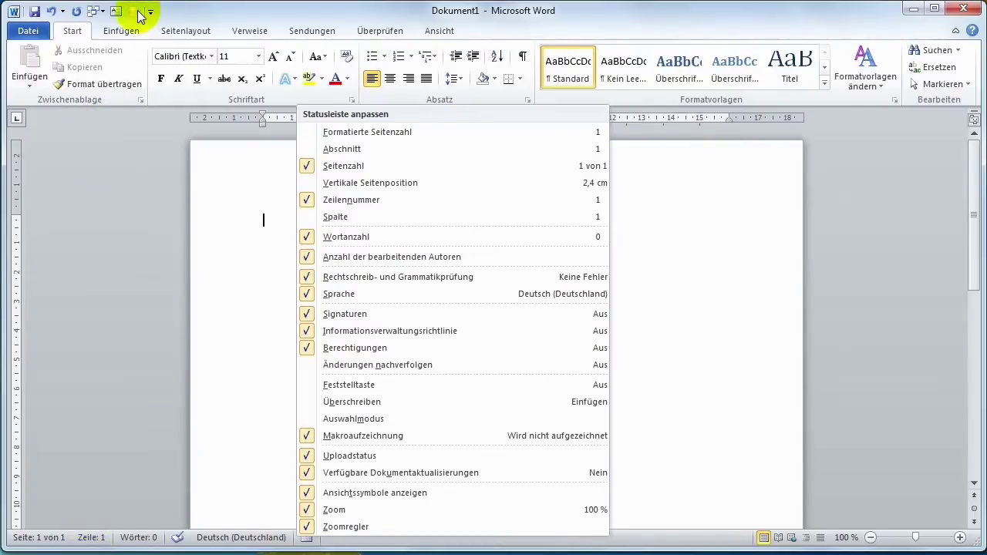
pyautogui.click(195, 15)
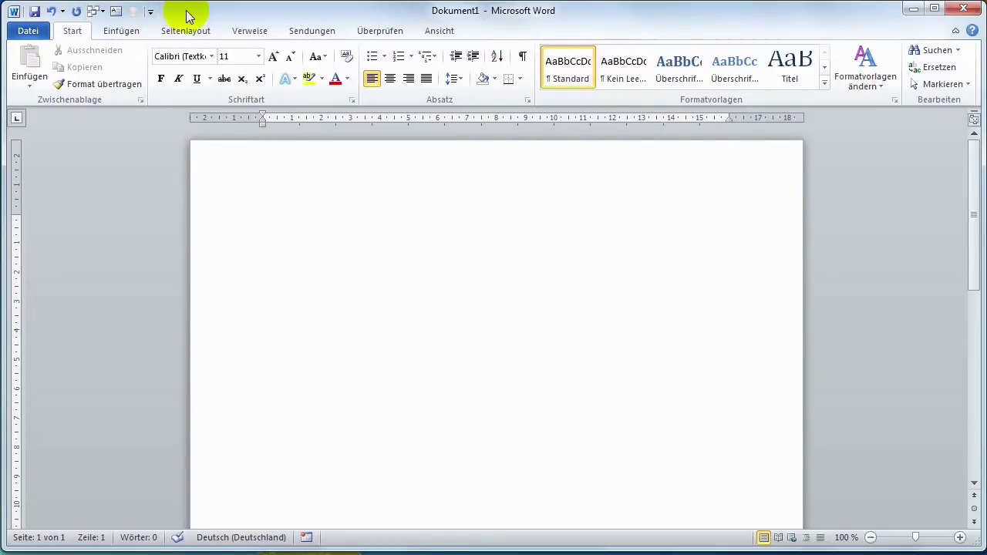
# - Glance at the Einfügen, Seitenlayout and Verweise tabs, then return to Start
pyautogui.click(131, 32)
pyautogui.click(182, 33)
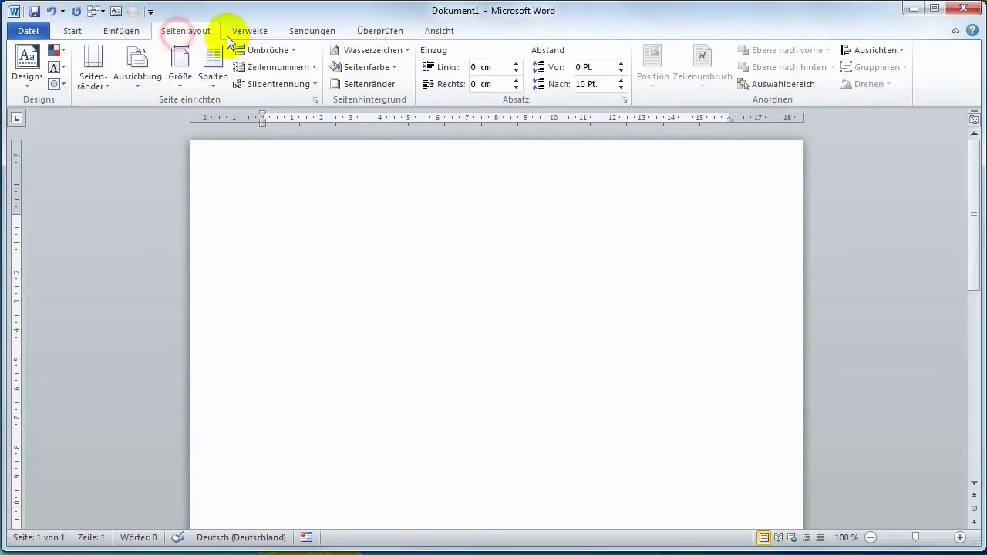
pyautogui.click(239, 32)
pyautogui.click(80, 31)
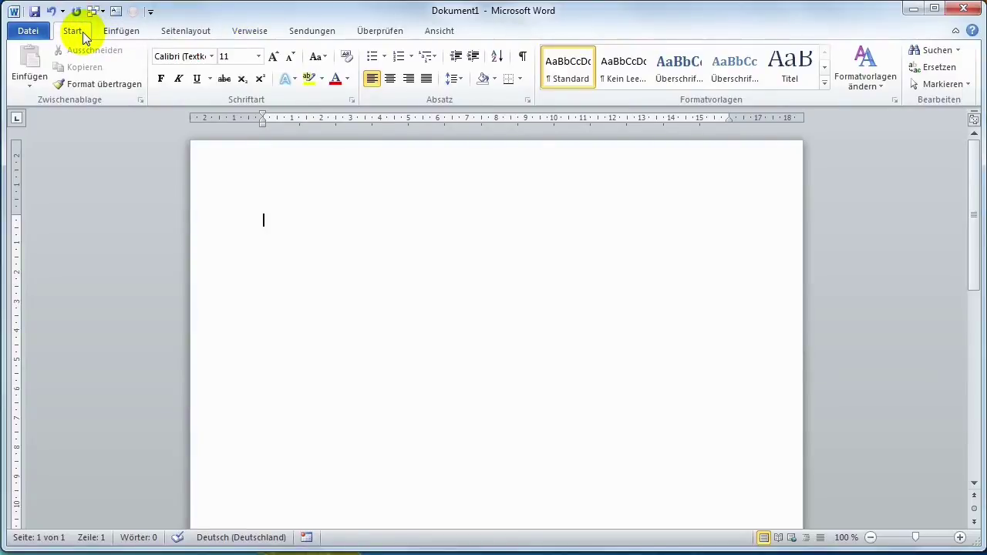
# - Open the full quick access toolbar settings and list Alle Befehle
pyautogui.click(151, 15)
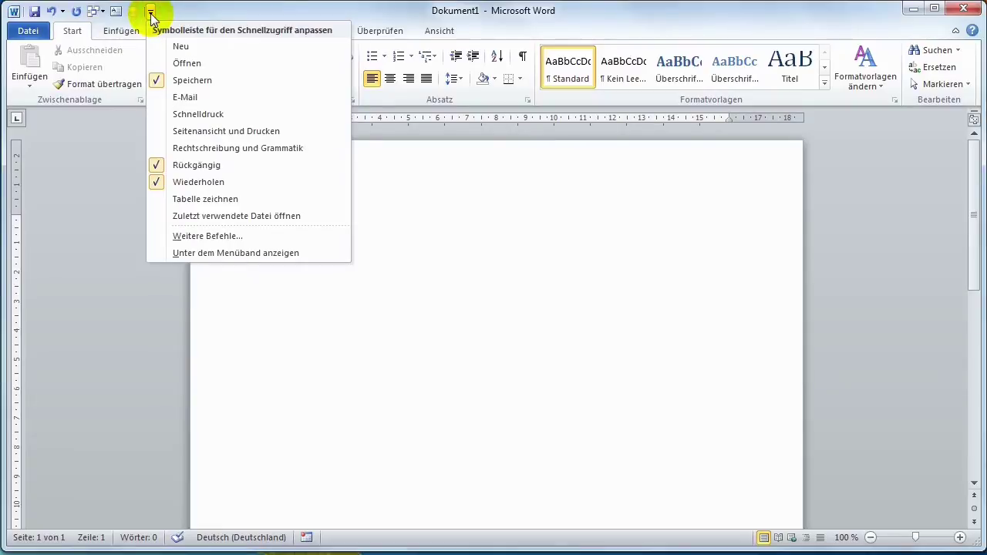
pyautogui.click(204, 235)
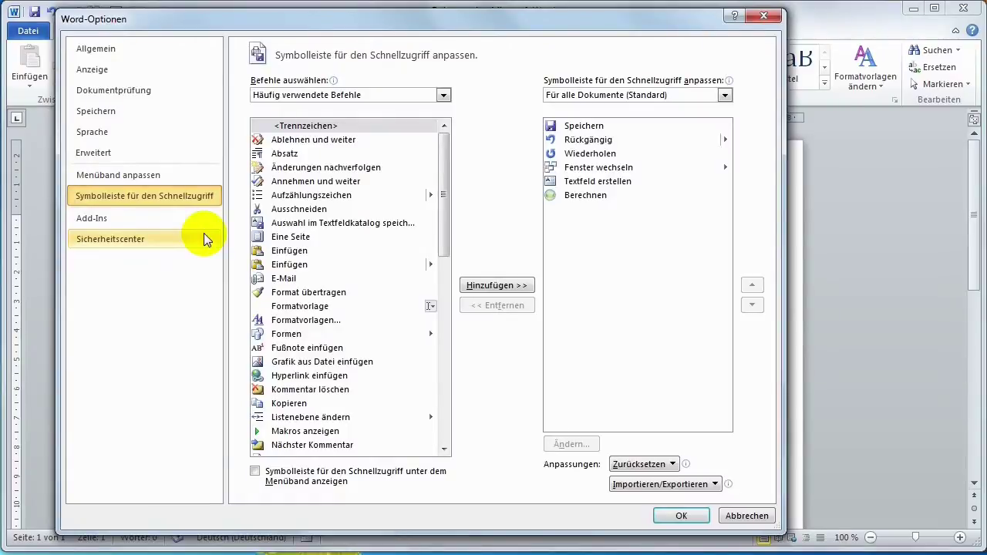
pyautogui.click(445, 96)
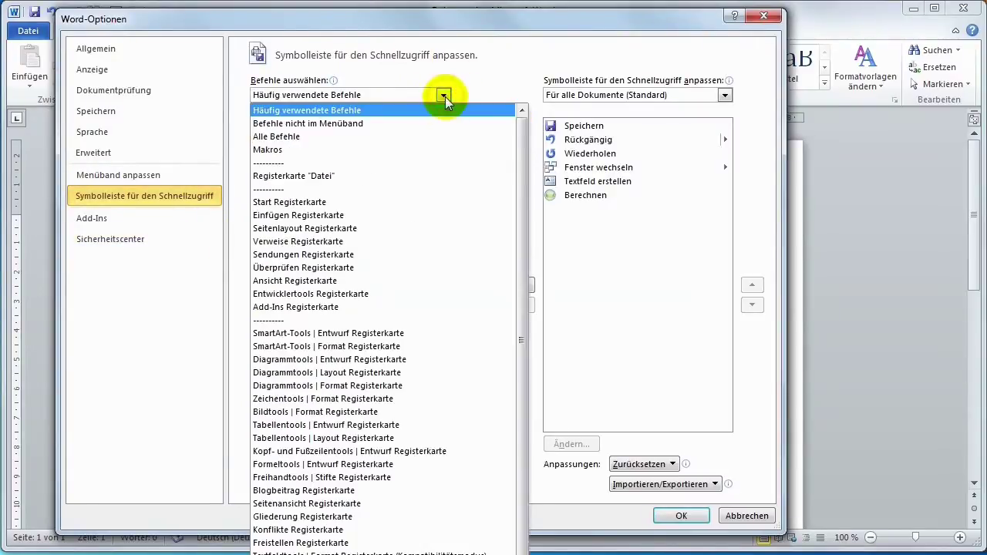
pyautogui.click(298, 135)
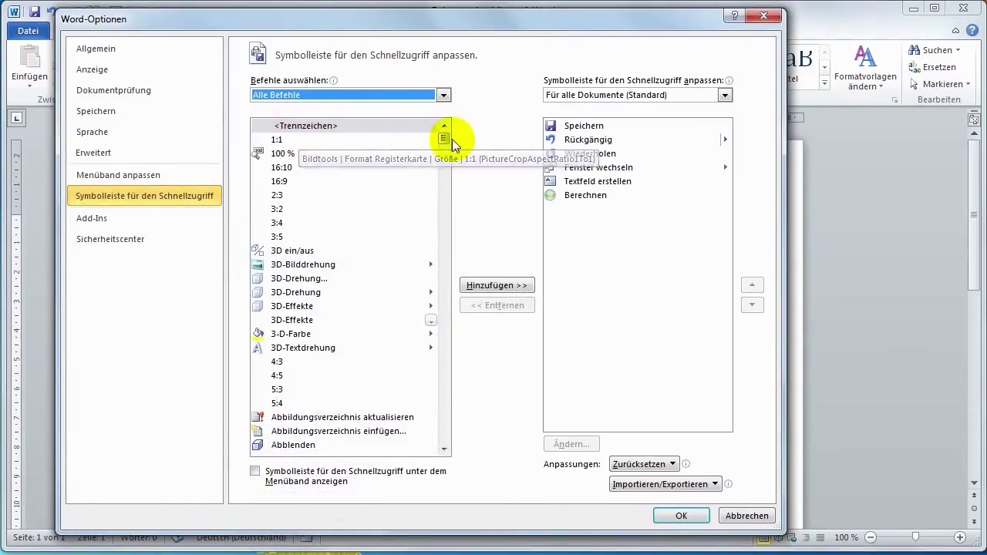
# - Add the second Gruppieren entry to the quick access toolbar and confirm with OK
pyautogui.moveTo(444, 138); pyautogui.dragTo(446, 252)
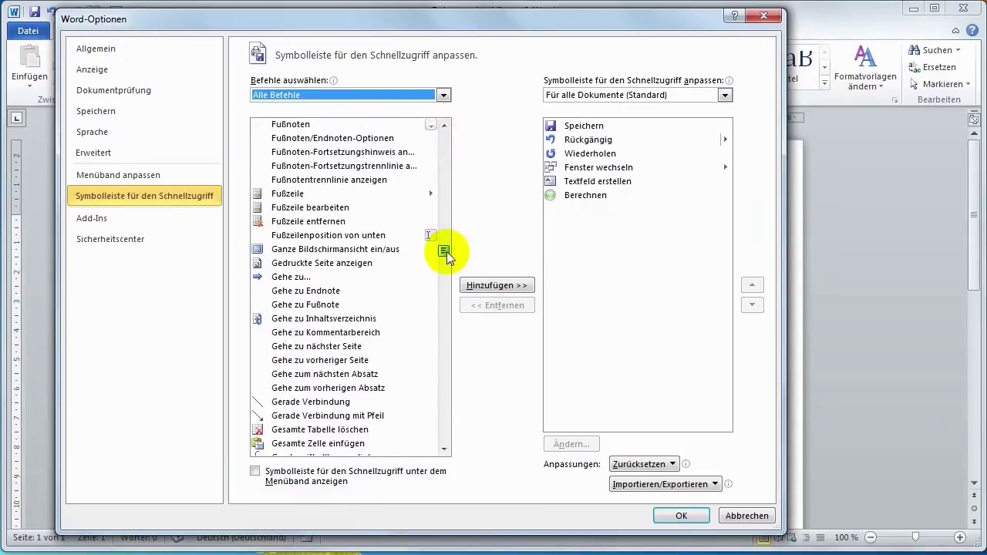
pyautogui.scroll(-4, 415, 260)
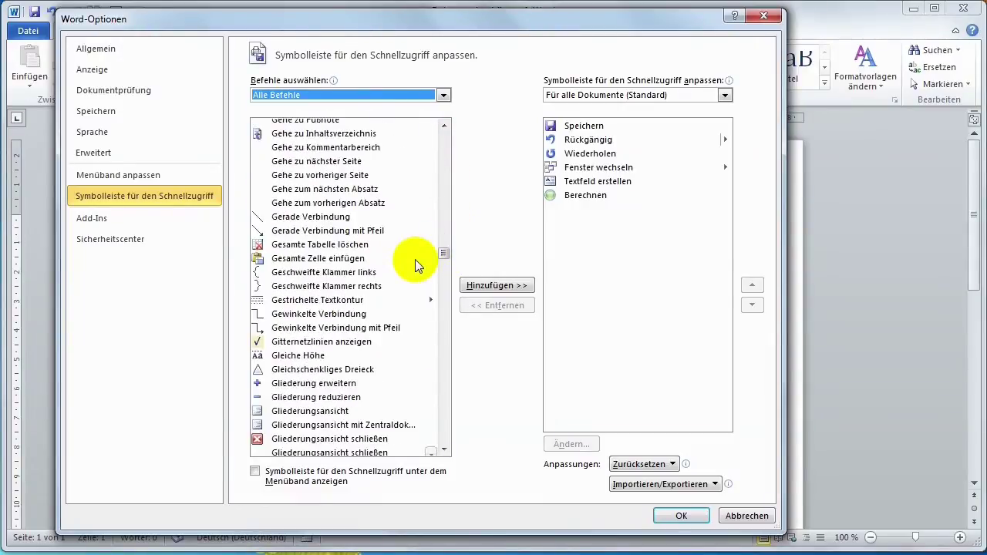
pyautogui.scroll(-5, 415, 260)
pyautogui.scroll(-4, 413, 260)
pyautogui.scroll(-2, 413, 259)
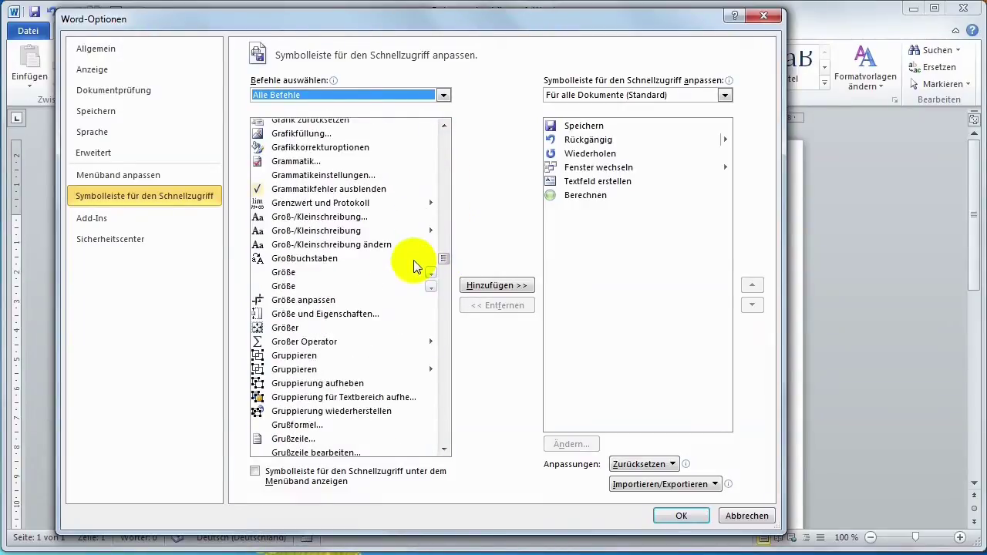
pyautogui.scroll(-1, 414, 260)
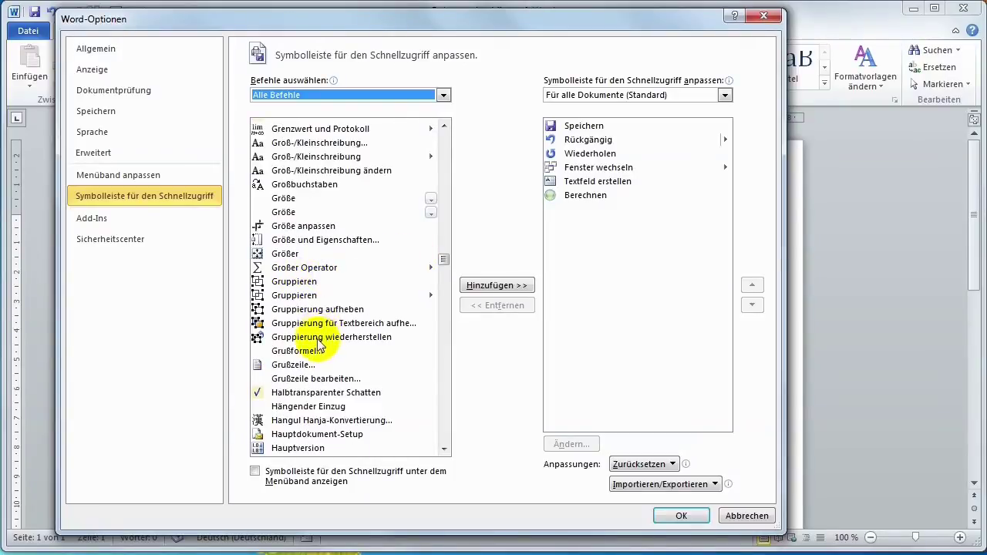
pyautogui.click(300, 297)
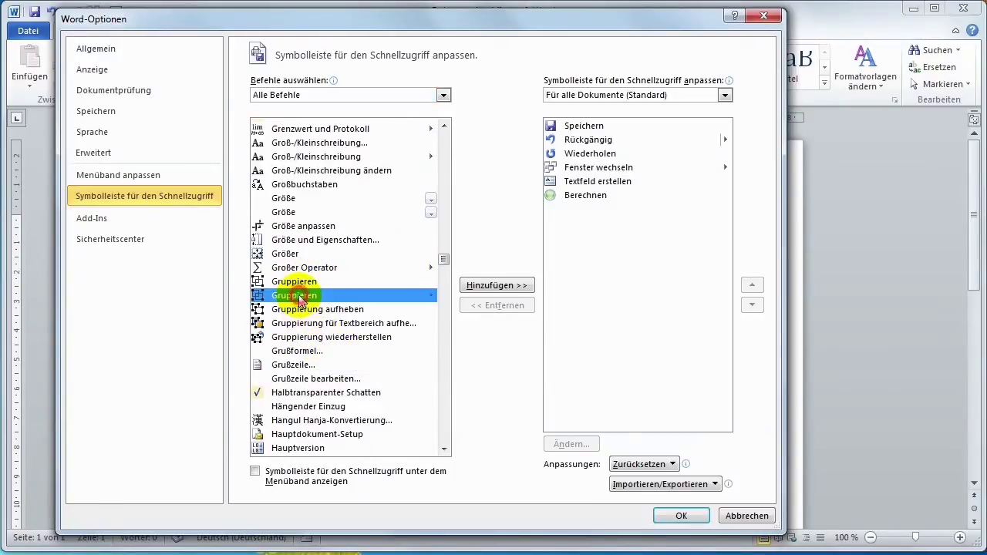
pyautogui.click(507, 285)
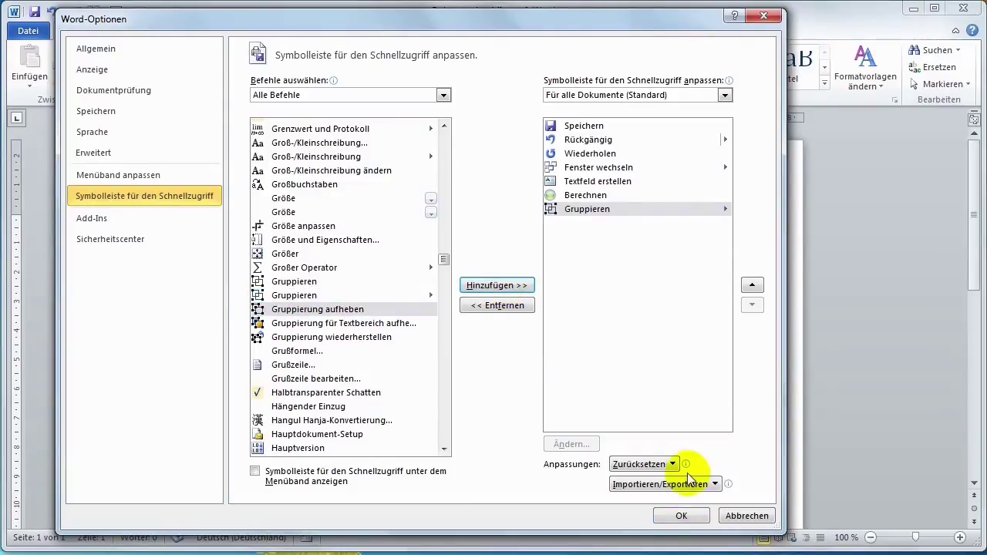
pyautogui.click(682, 517)
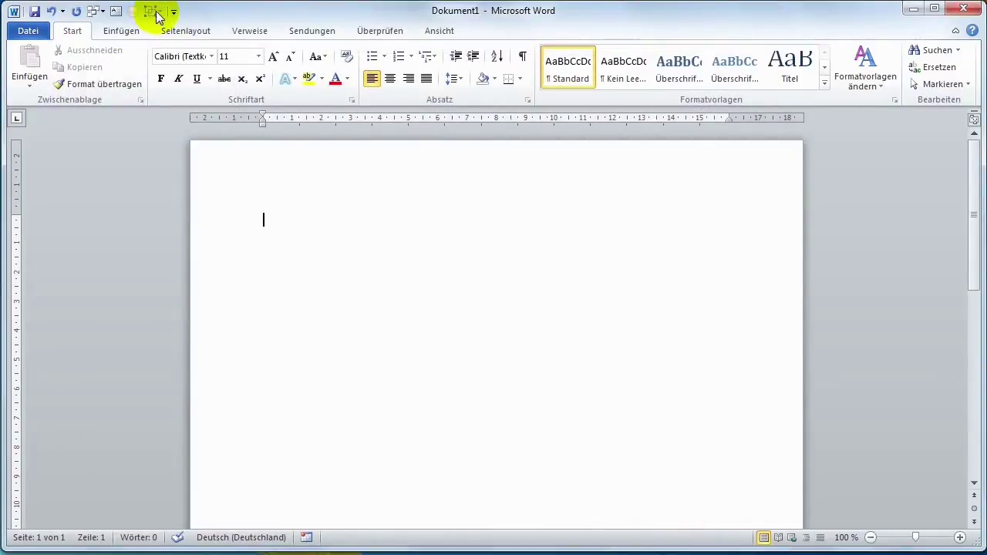
# - Select Gruppieren in the toolbar's command list, remove it with << Entfernen, and confirm with OK
pyautogui.click(173, 13)
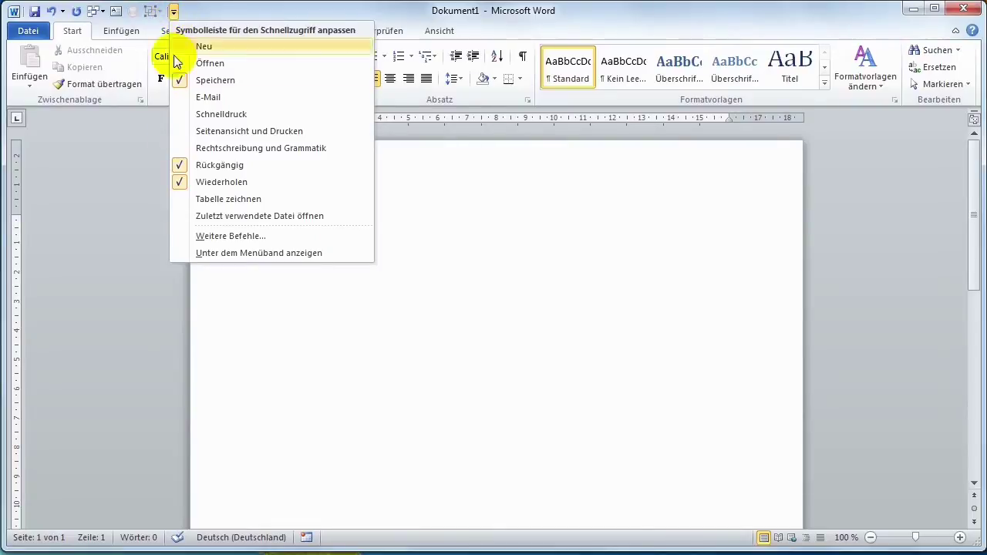
pyautogui.click(214, 237)
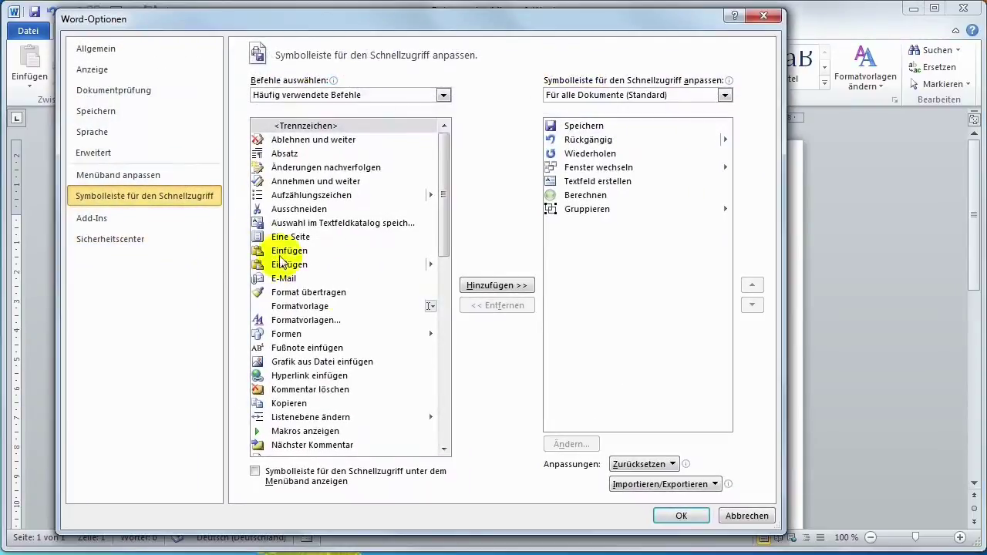
pyautogui.click(557, 210)
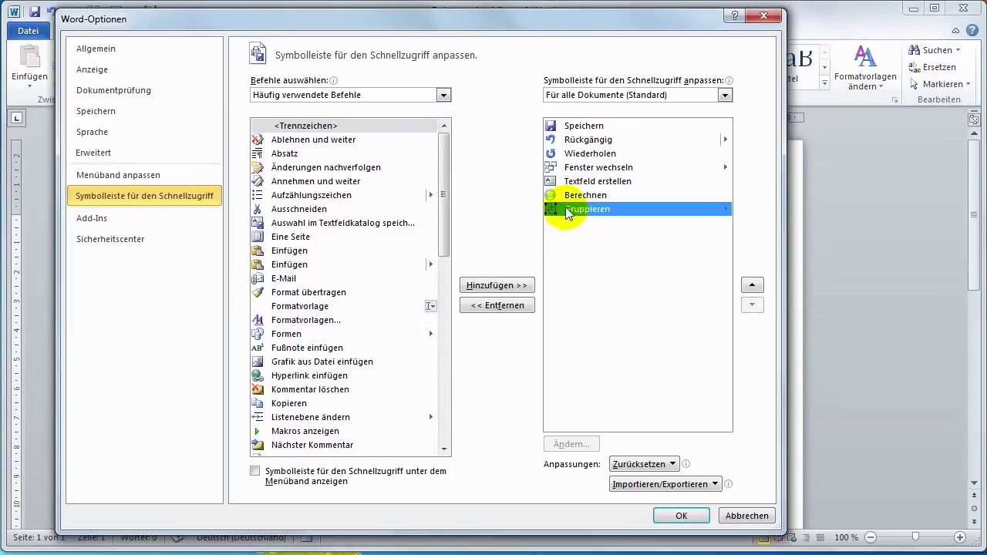
pyautogui.click(508, 307)
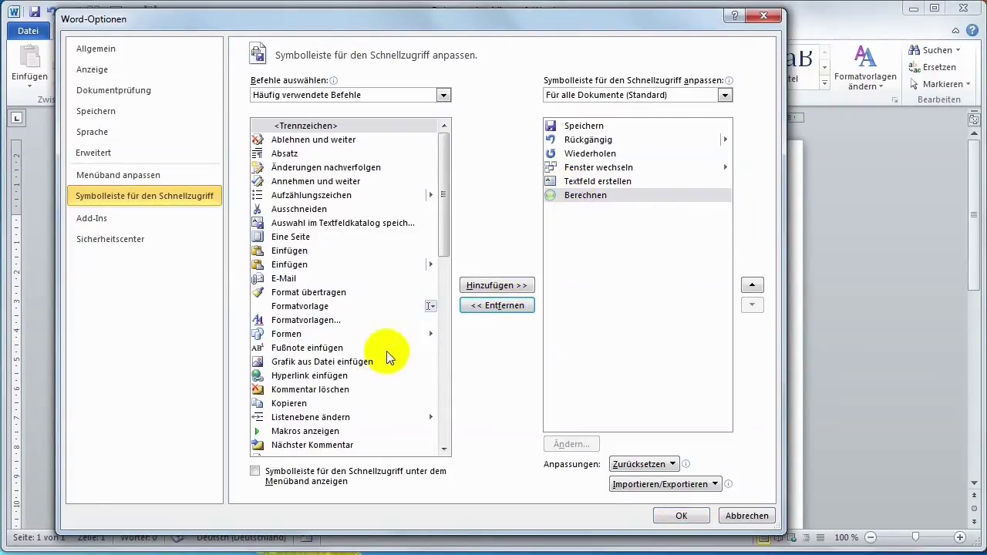
pyautogui.click(684, 517)
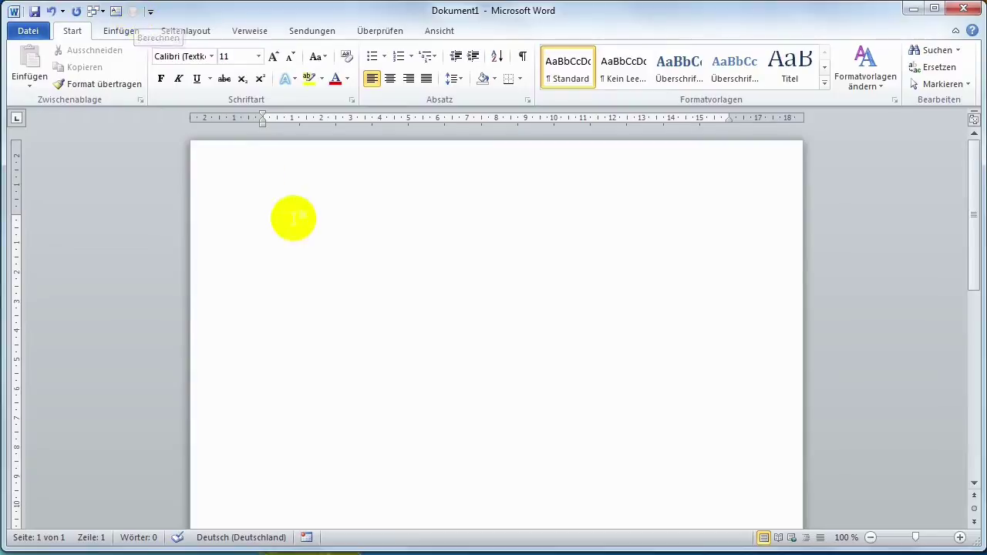
pyautogui.write('20')
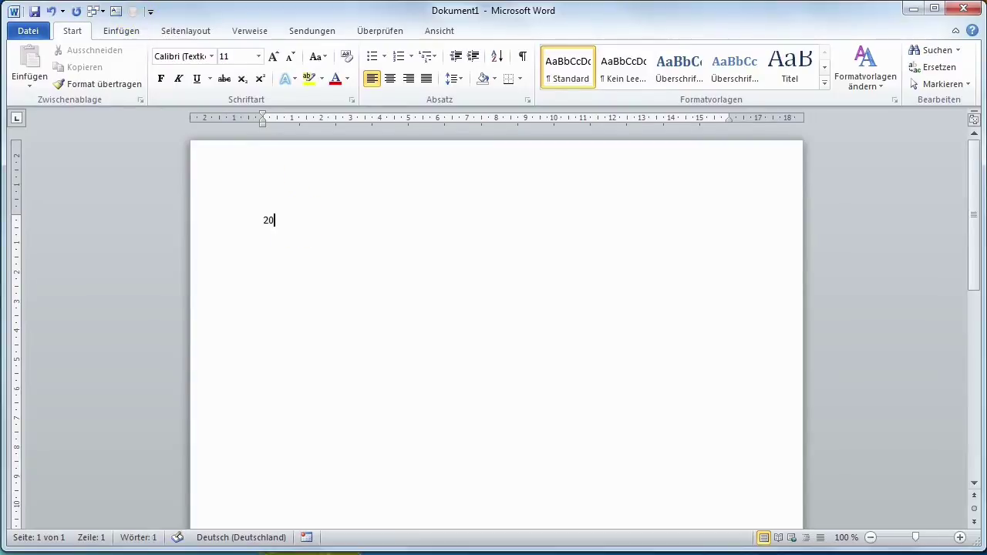
pyautogui.write(' 20')
pyautogui.click(262, 220)
pyautogui.moveTo(262, 220); pyautogui.dragTo(294, 221)
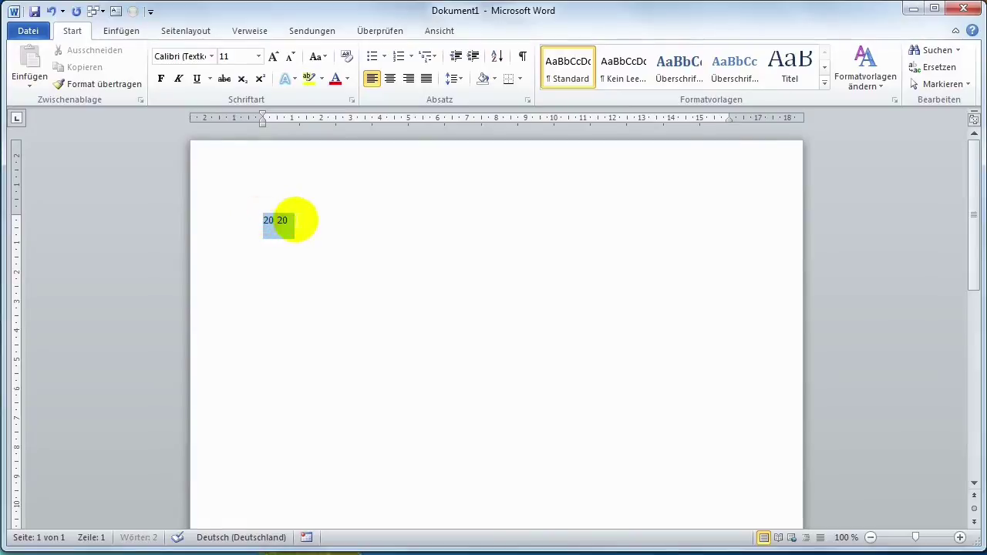
pyautogui.click(132, 12)
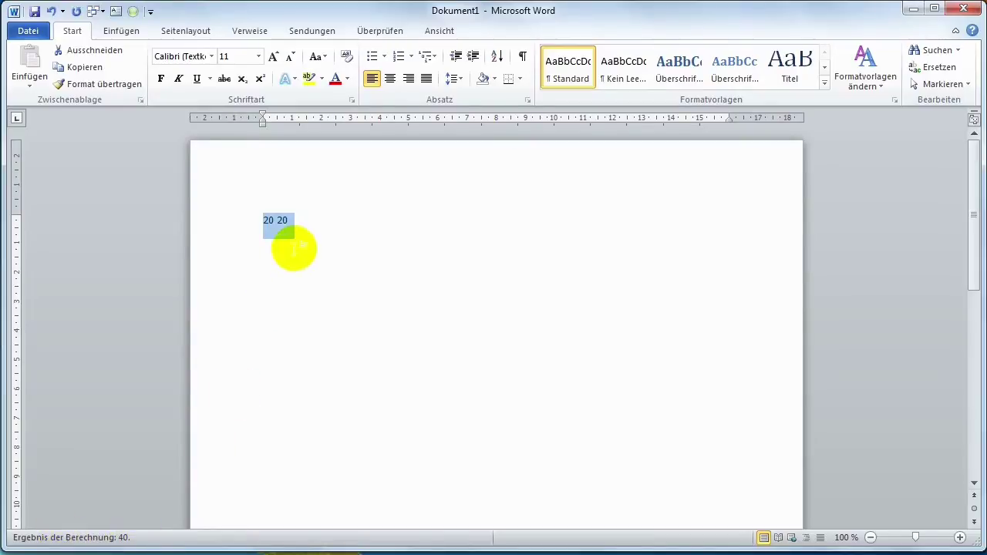
pyautogui.click(291, 228)
pyautogui.press('BackSpace')
pyautogui.press('BackSpace')
pyautogui.press('BackSpace')
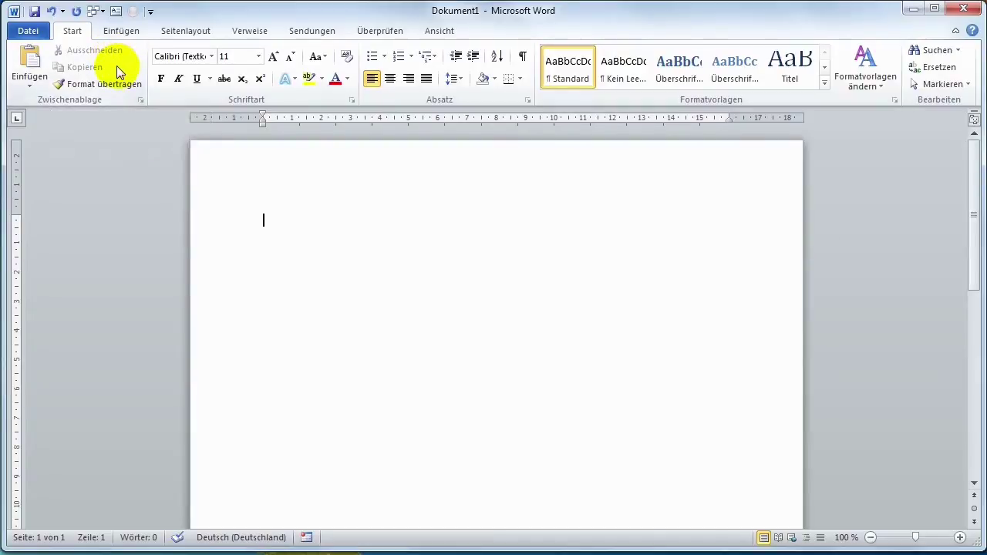
# - Collapse and re-expand the ribbon, then open Word-Hilfe with the ? button
pyautogui.click(956, 32)
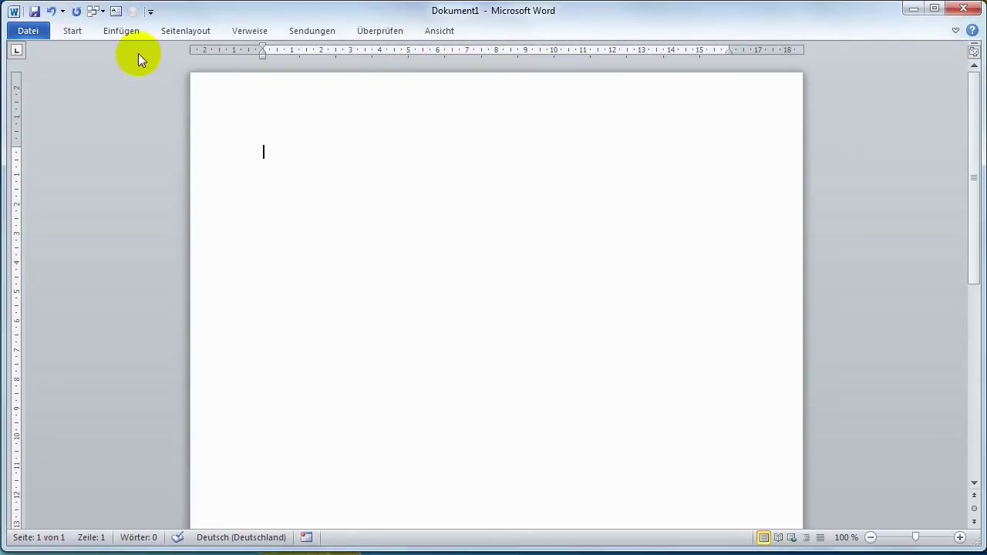
pyautogui.click(957, 31)
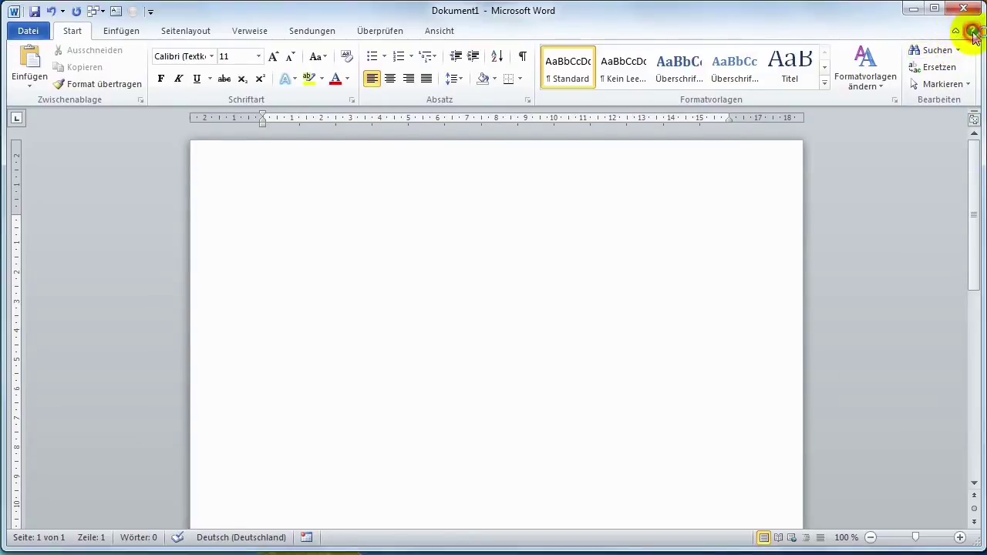
pyautogui.click(973, 32)
# - Move the Word-Hilfe window to the upper right and close it
pyautogui.click(301, 174)
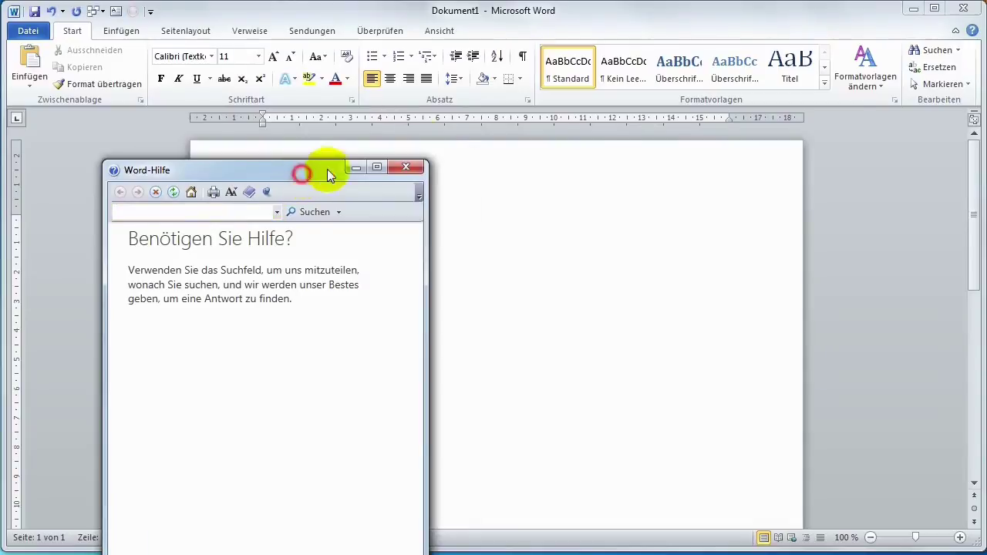
pyautogui.moveTo(327, 173); pyautogui.dragTo(511, 60)
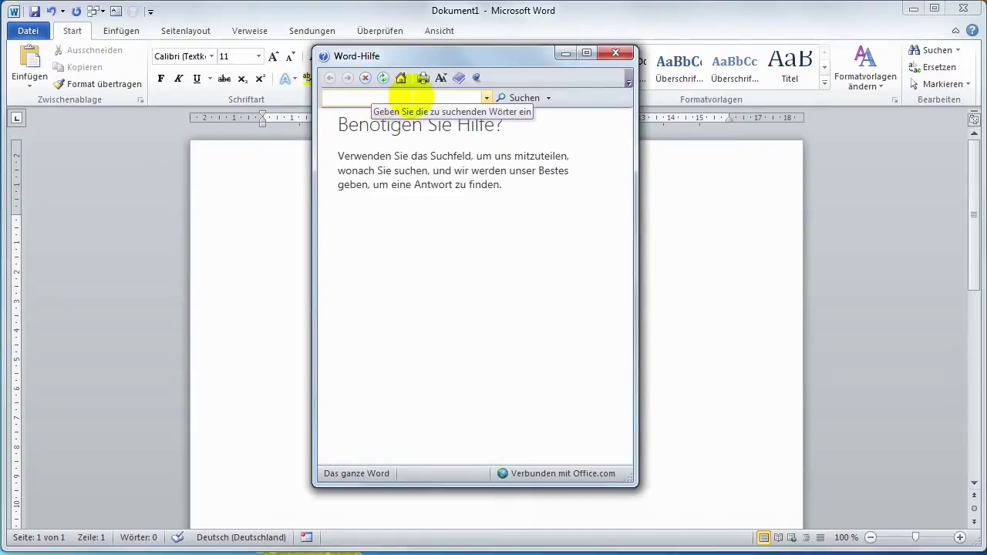
pyautogui.click(616, 54)
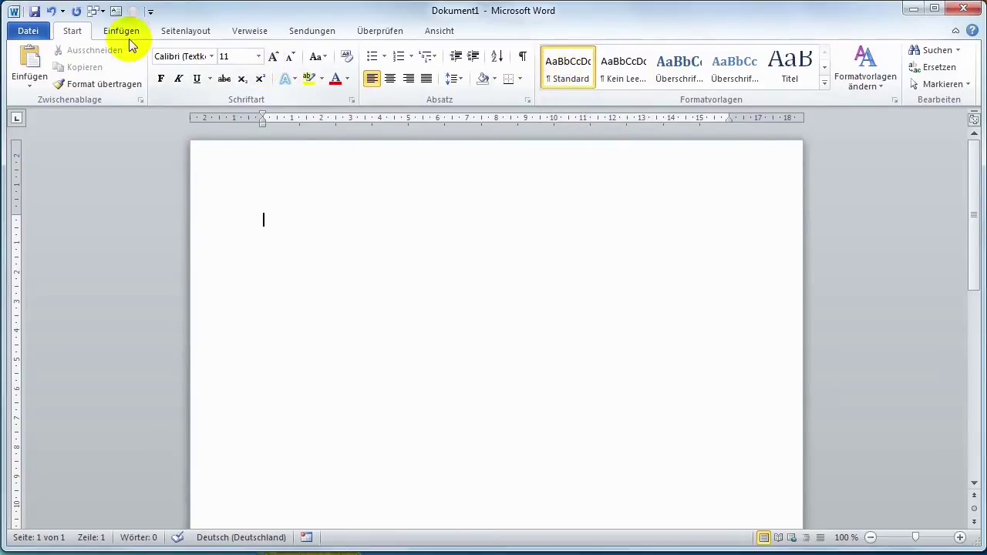
# - In the Datei view, look at Neu and Drucken, then show Speichern und Senden
pyautogui.click(24, 34)
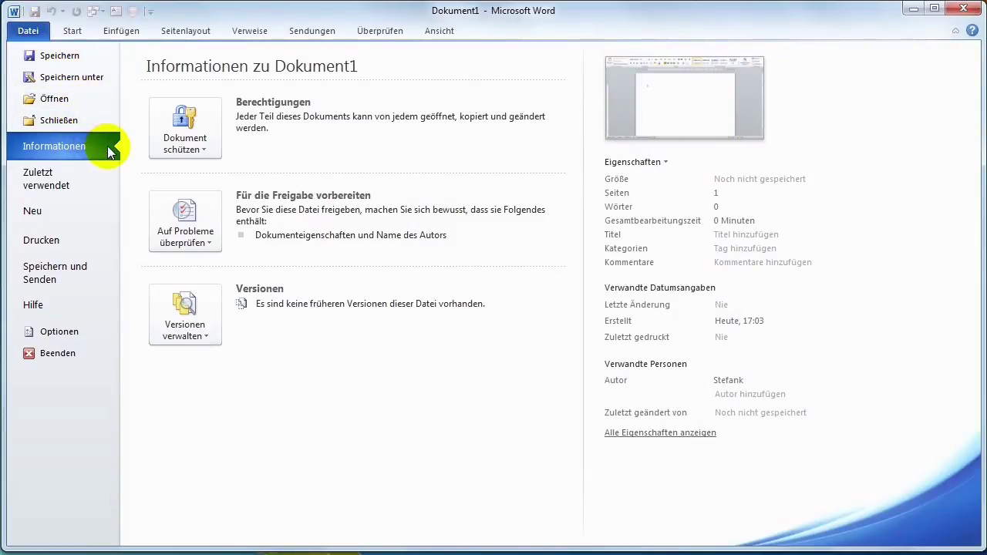
pyautogui.click(53, 215)
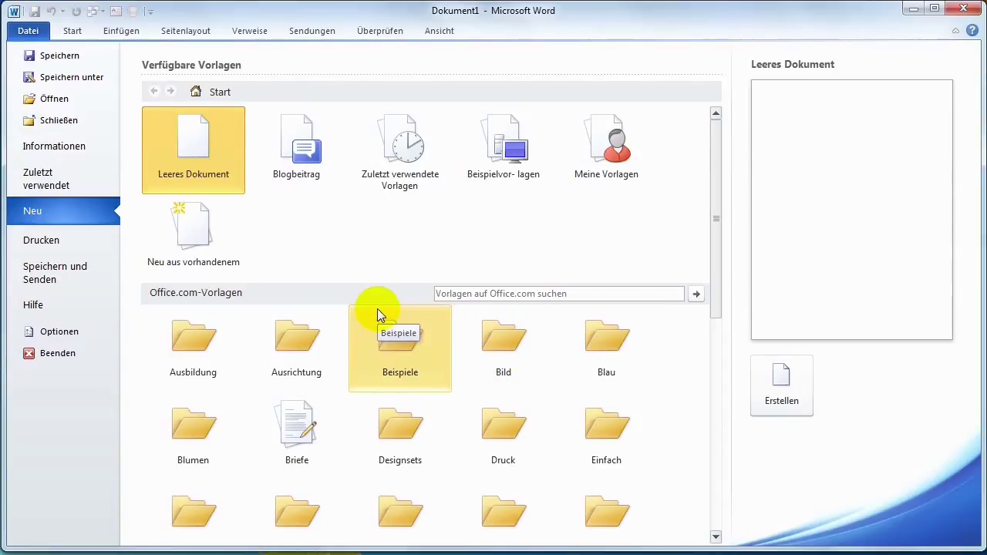
pyautogui.click(72, 240)
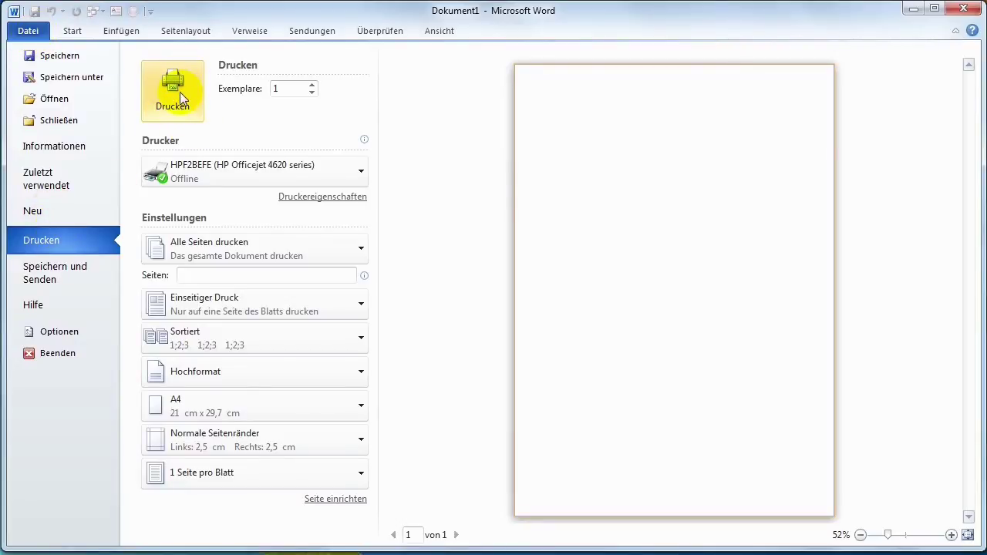
pyautogui.click(63, 276)
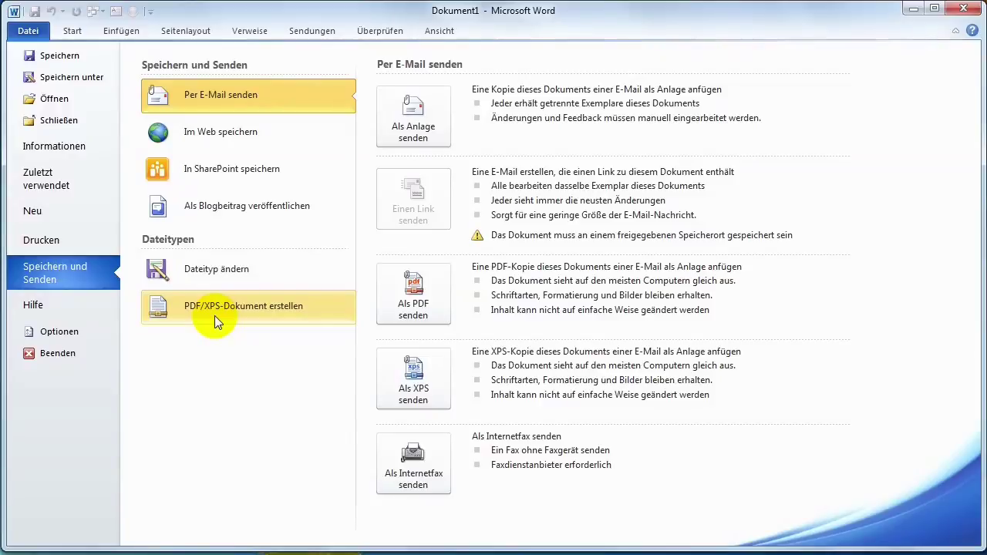
# - View the Im Web, SharePoint, Dateityp ändern and PDF/XPS options, then leave Backstage with Esc
pyautogui.click(215, 135)
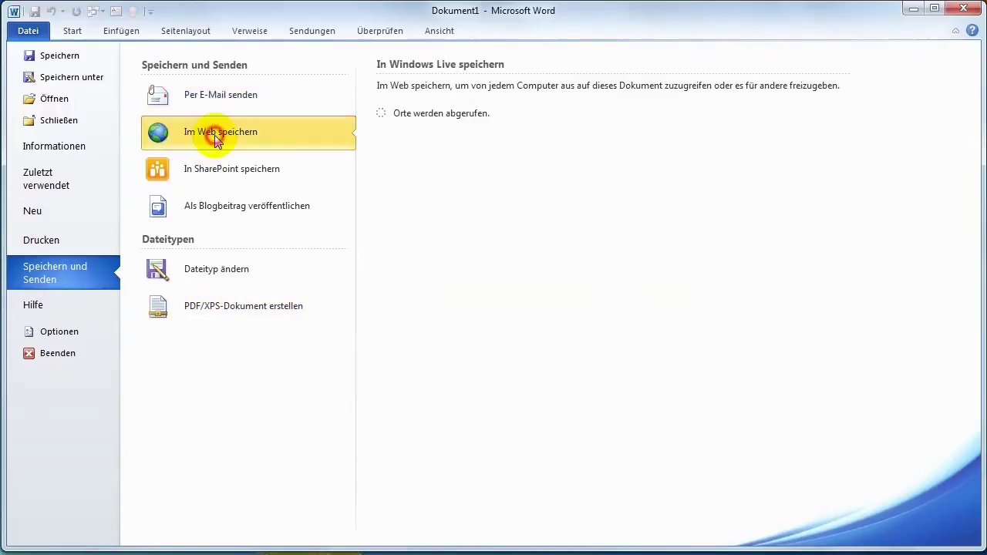
pyautogui.click(239, 179)
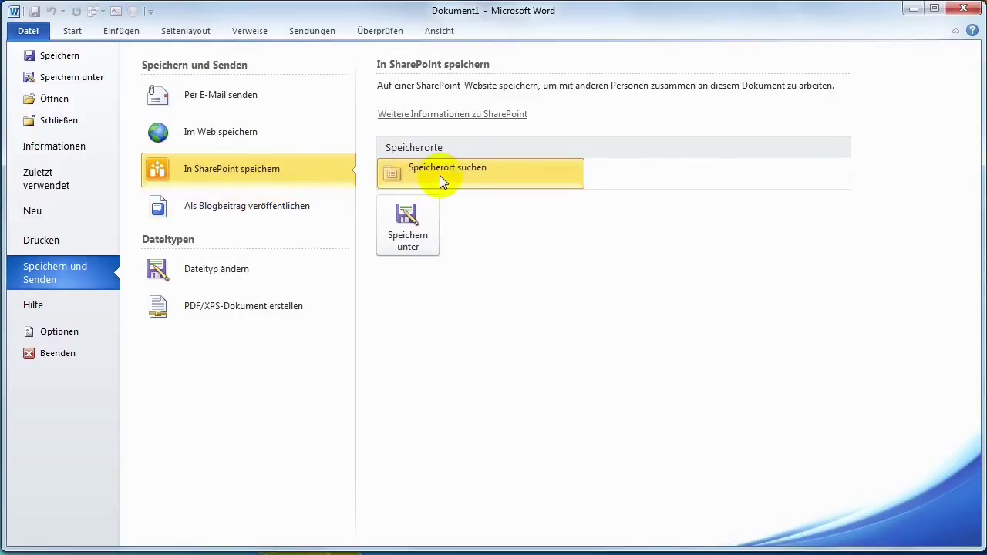
pyautogui.click(250, 271)
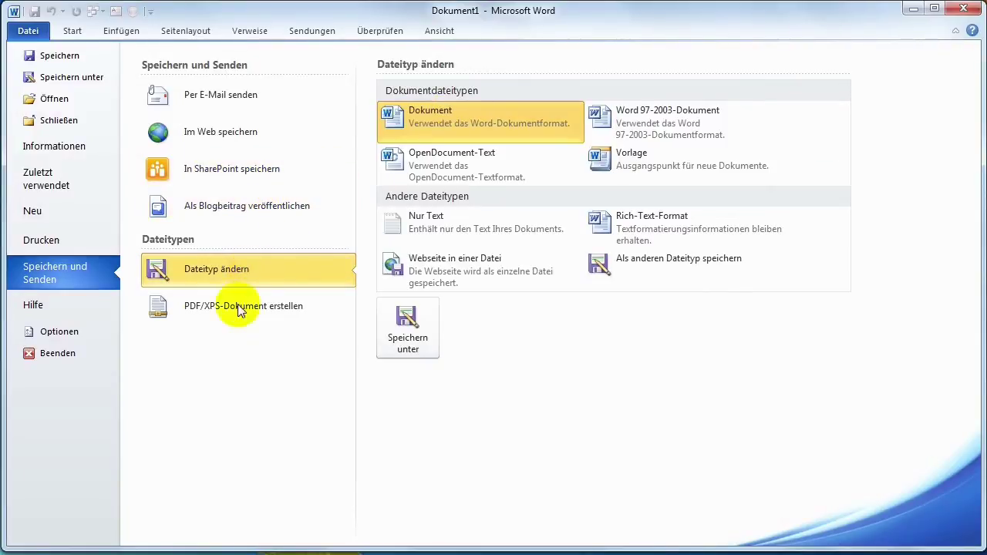
pyautogui.click(208, 307)
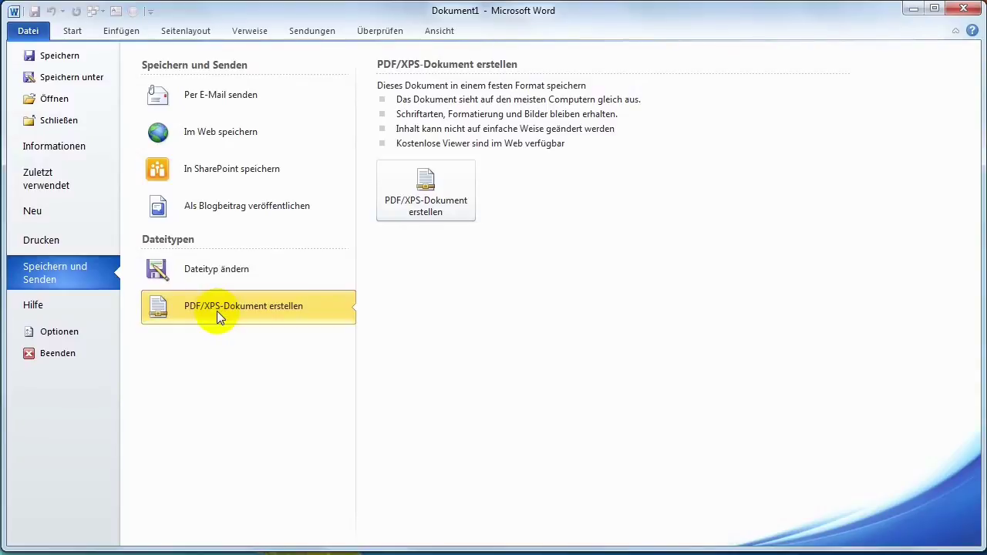
pyautogui.press('Escape')
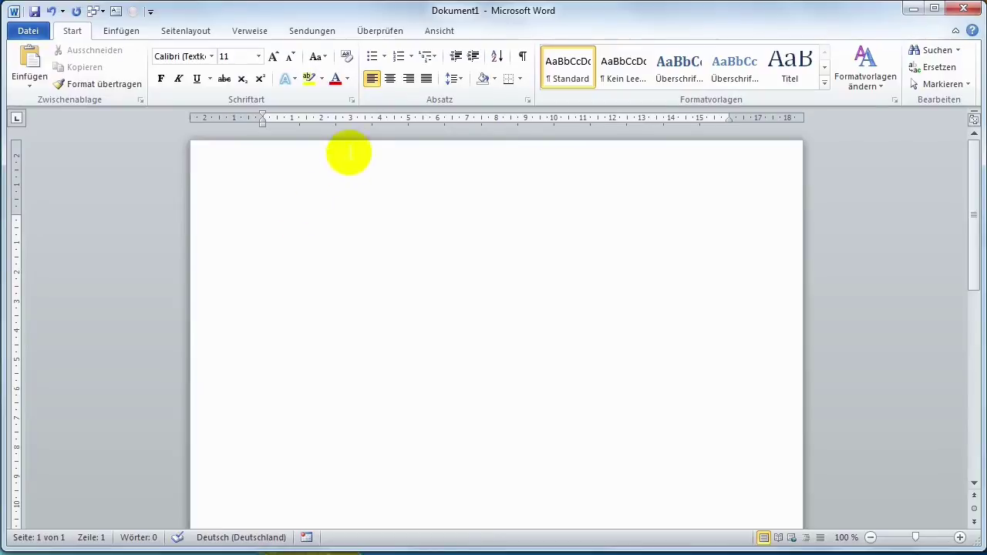
pyautogui.click(353, 102)
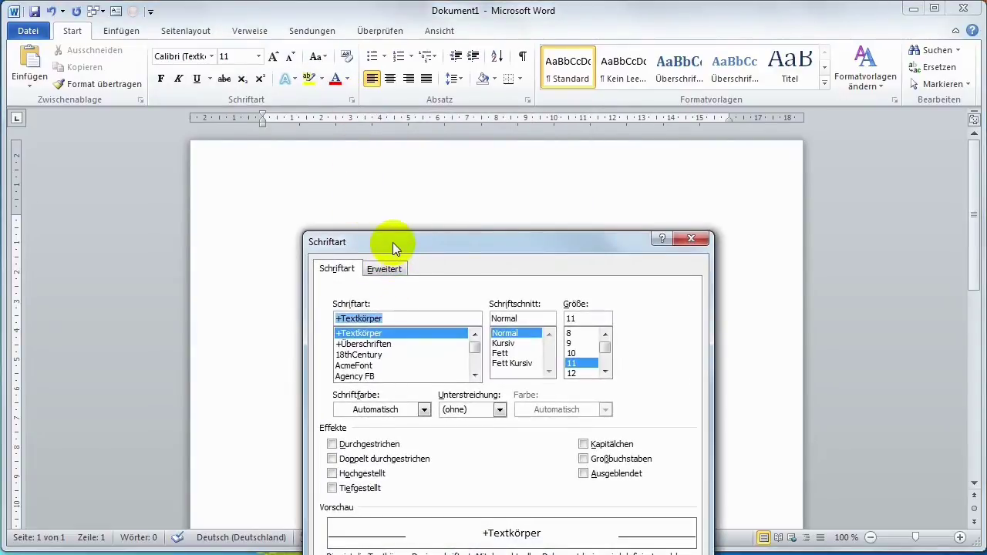
pyautogui.moveTo(393, 243)
pyautogui.mouseDown()
pyautogui.moveTo(371, 95)
pyautogui.moveTo(336, 94)
pyautogui.mouseUp()
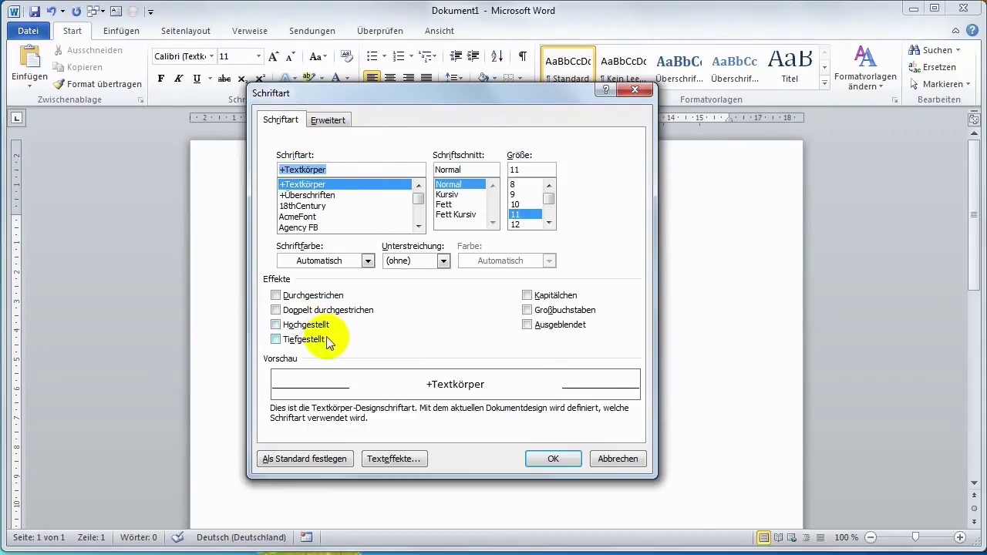
pyautogui.click(527, 297)
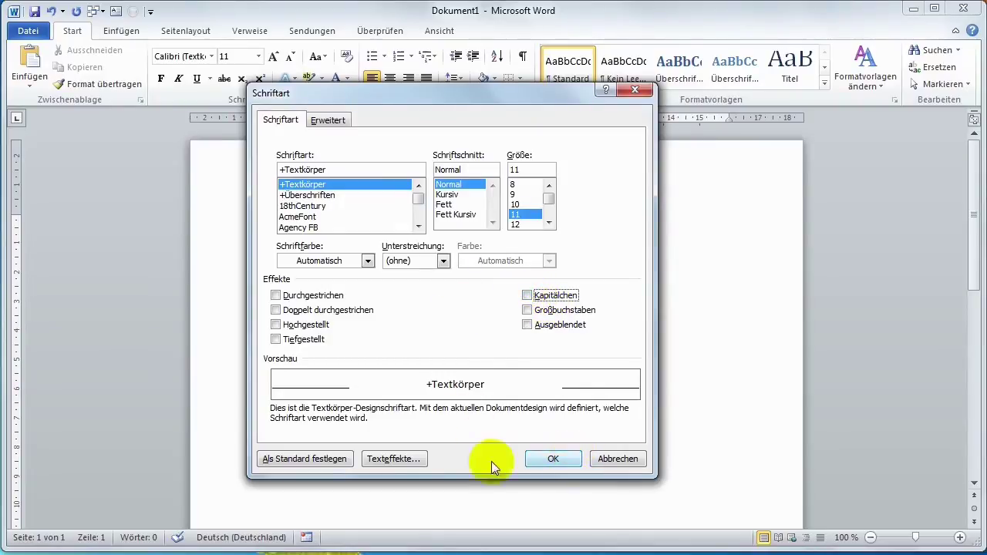
pyautogui.click(407, 460)
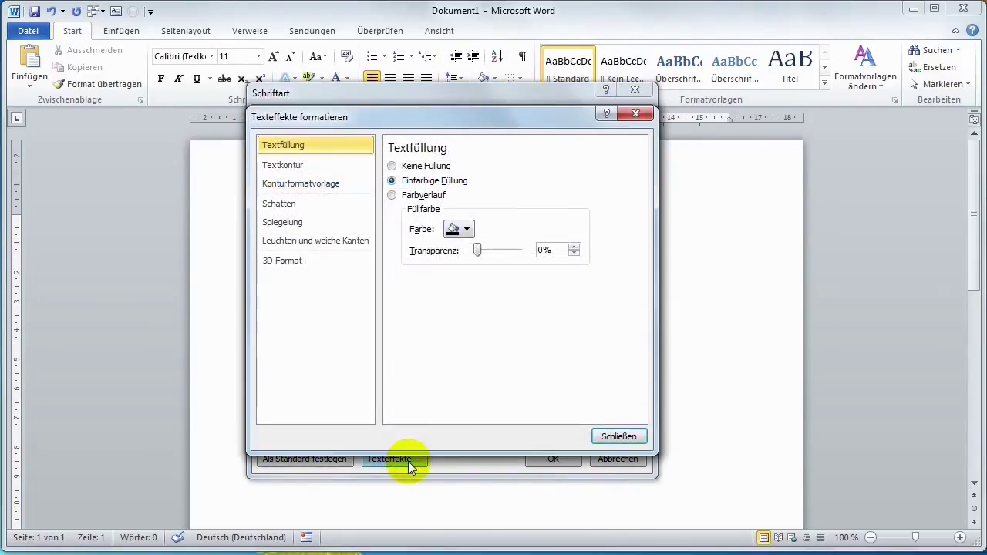
pyautogui.click(621, 436)
pyautogui.click(617, 458)
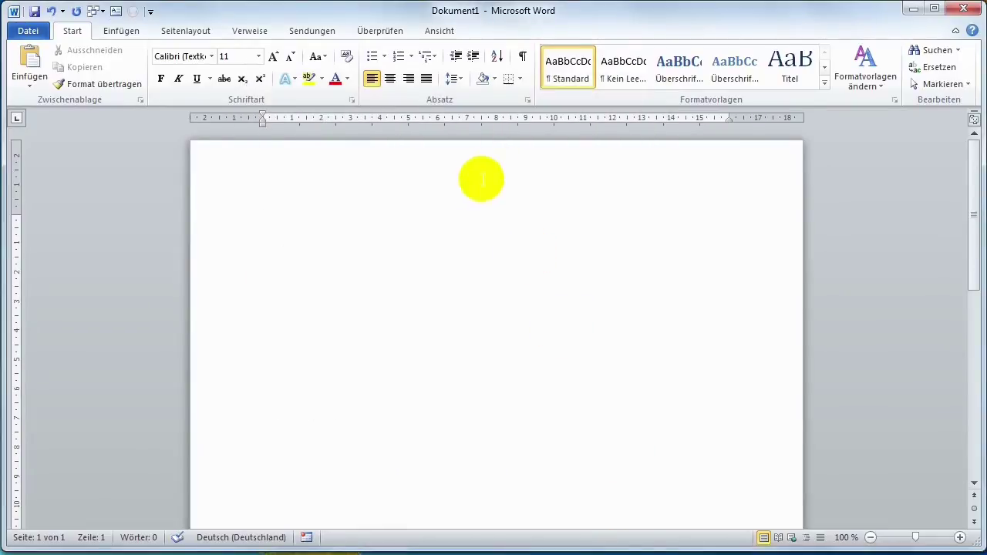
pyautogui.click(527, 98)
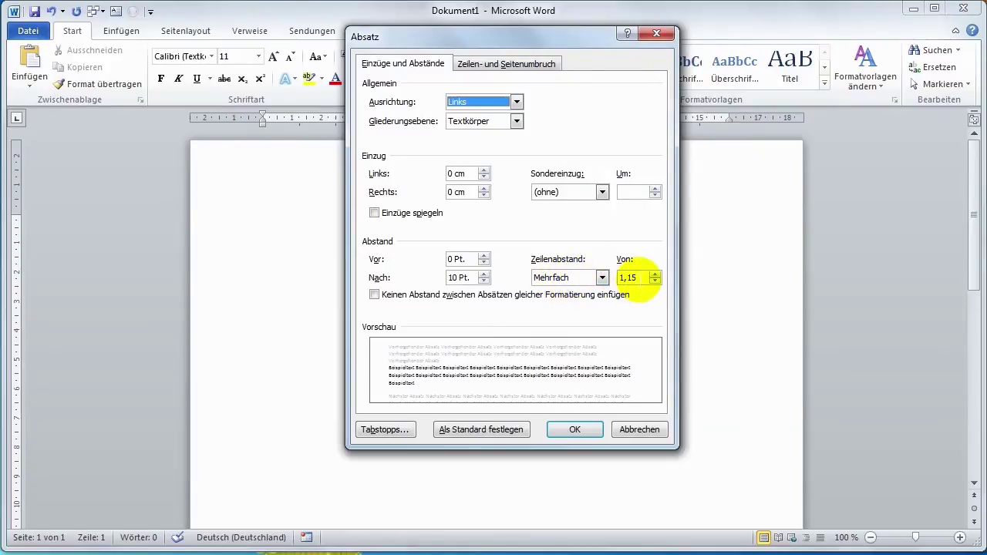
pyautogui.click(638, 429)
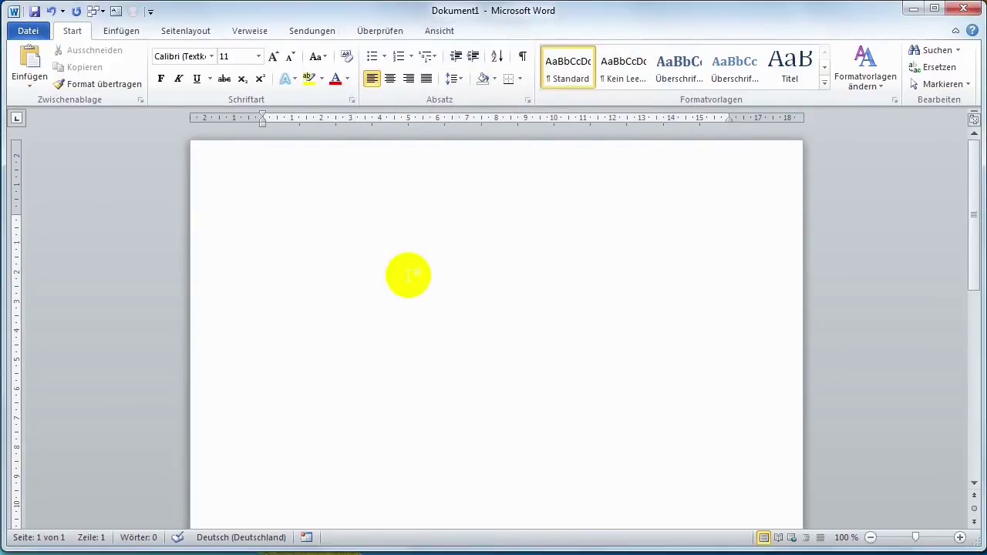
# - Insert sample paragraphs with =rand() and turn on Show/Hide ¶
pyautogui.write('=rand')
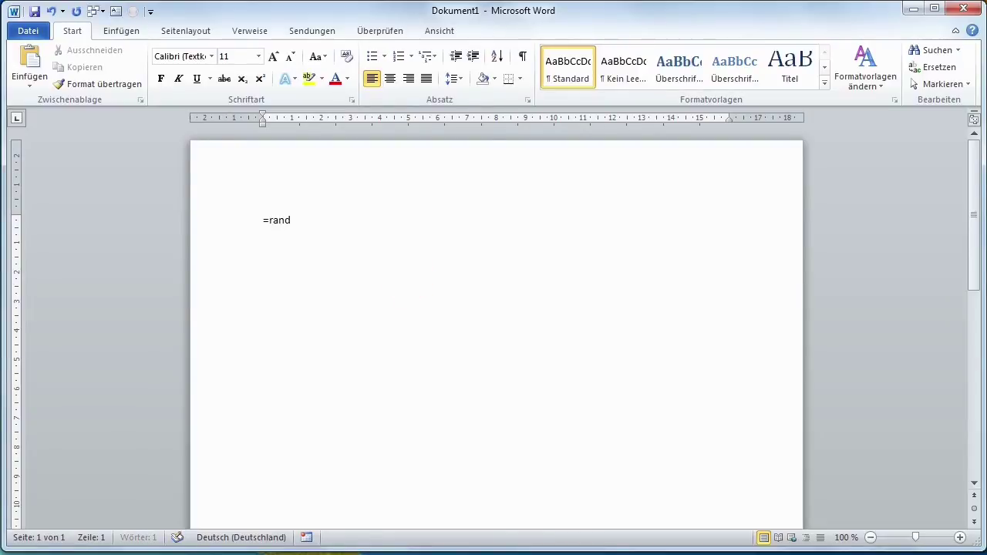
pyautogui.write('()')
pyautogui.press('Return')
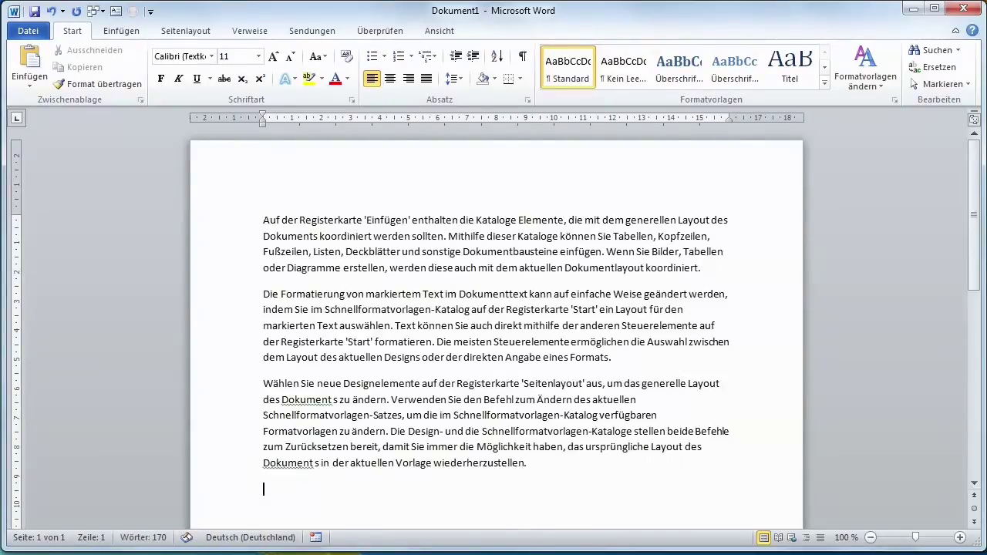
pyautogui.click(522, 57)
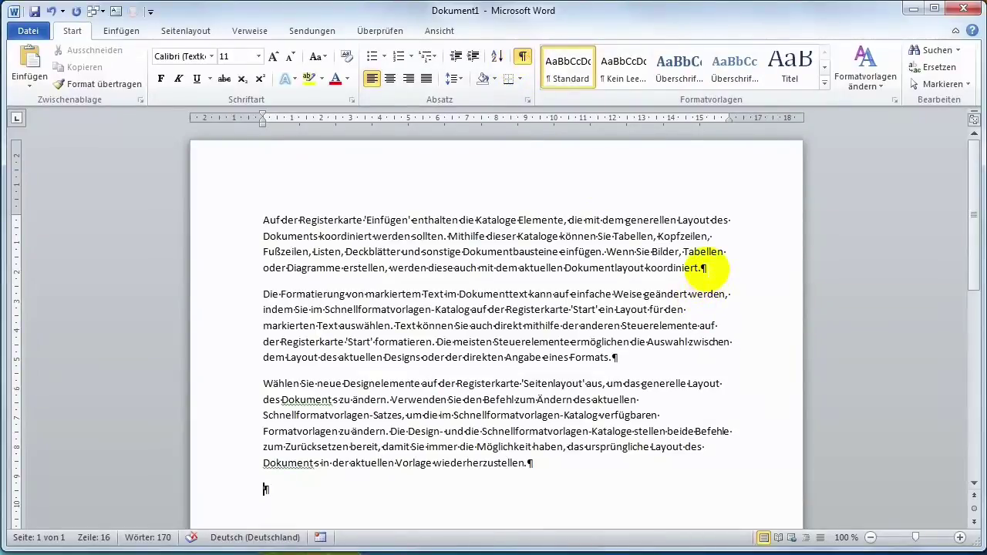
# - Join the first two paragraphs with Delete, then split them again with Enter
pyautogui.click(699, 269)
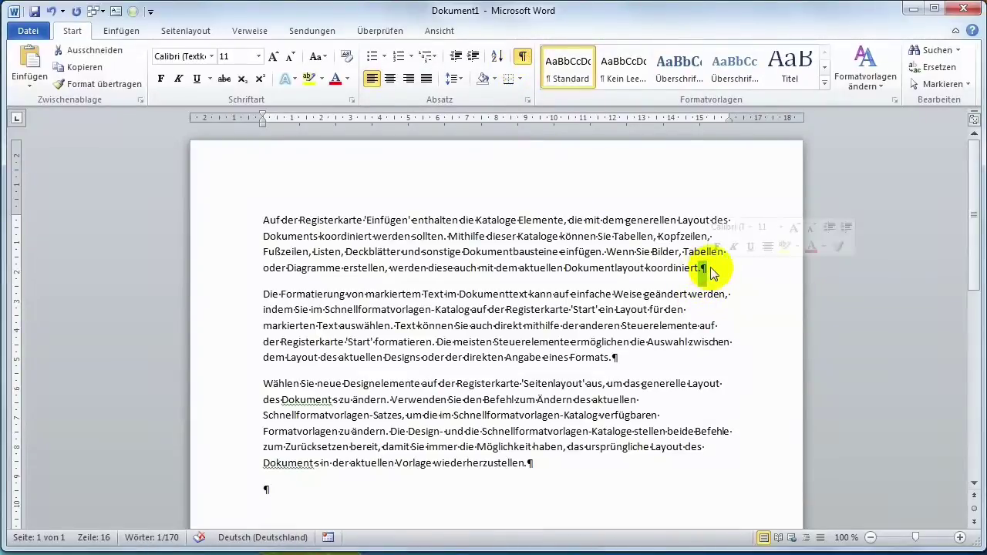
pyautogui.press('Delete')
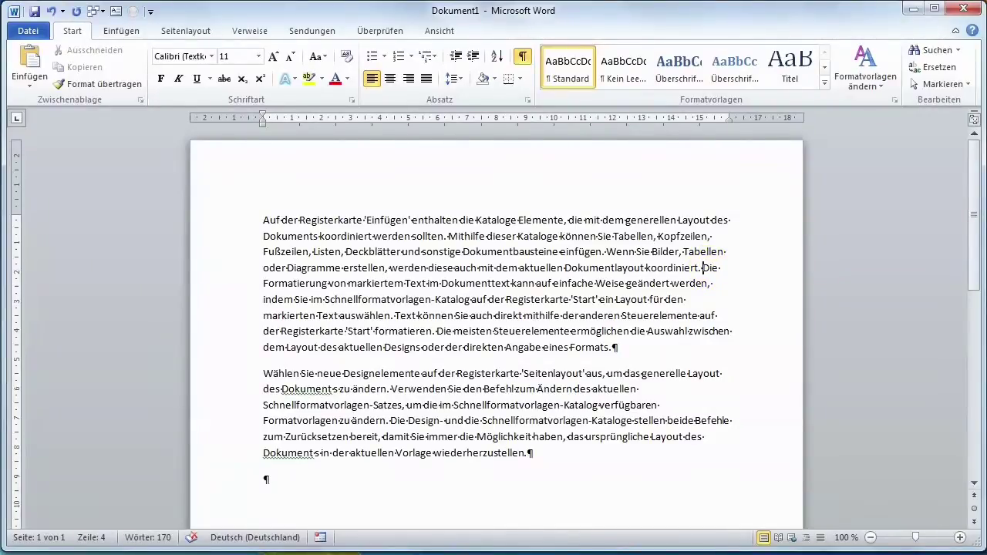
pyautogui.press('Return')
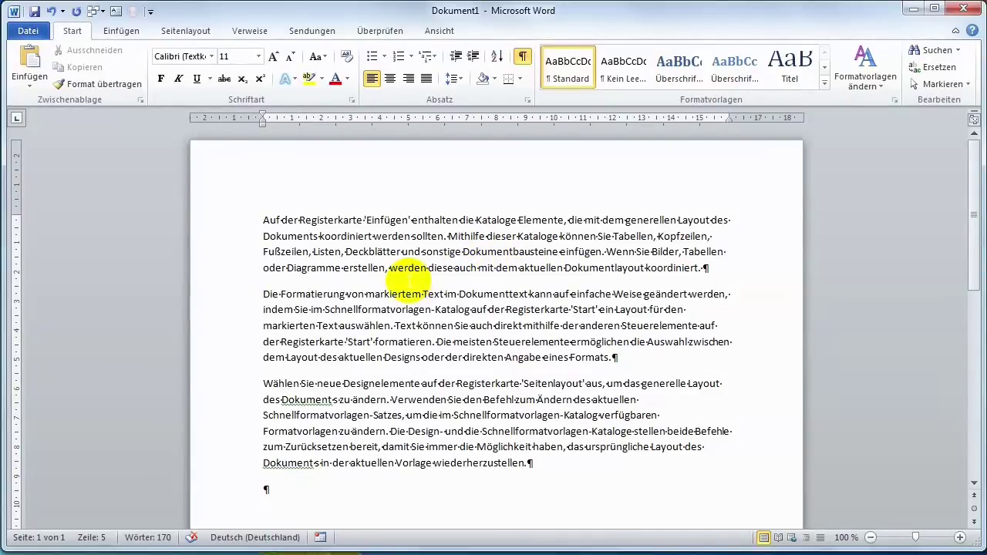
# - In the Absatz dialog, set spacing after to 0 Pt. and line spacing to Einfach
pyautogui.click(529, 100)
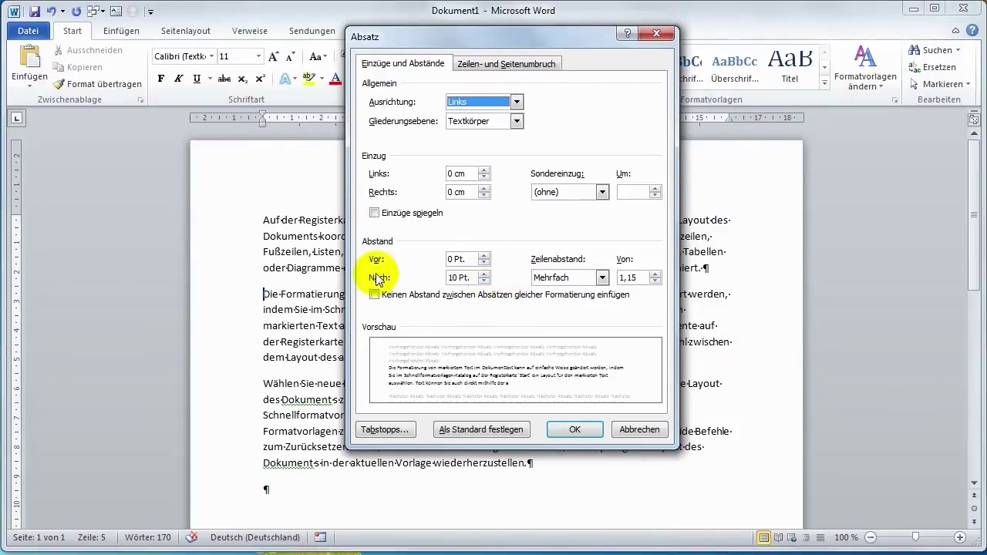
pyautogui.click(485, 282)
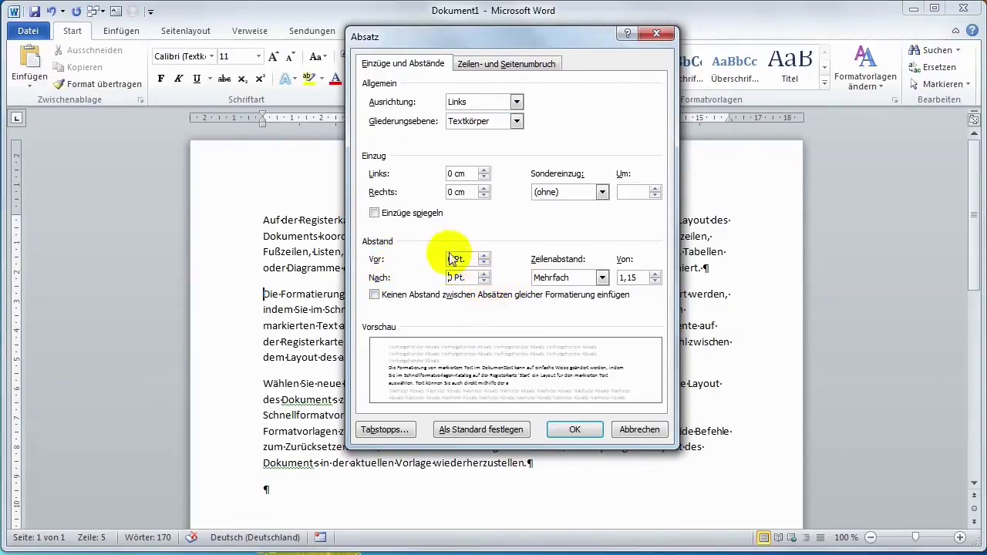
pyautogui.click(602, 279)
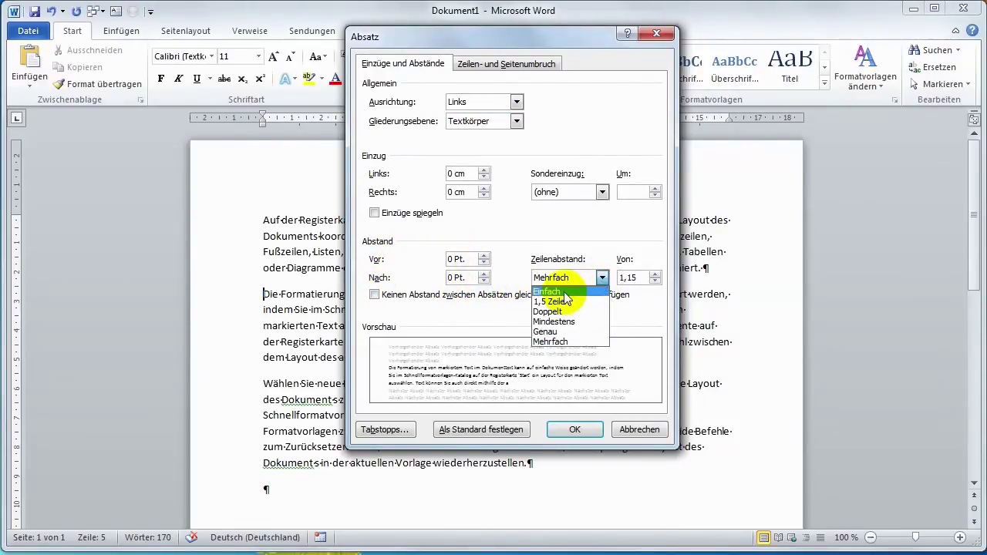
pyautogui.click(565, 293)
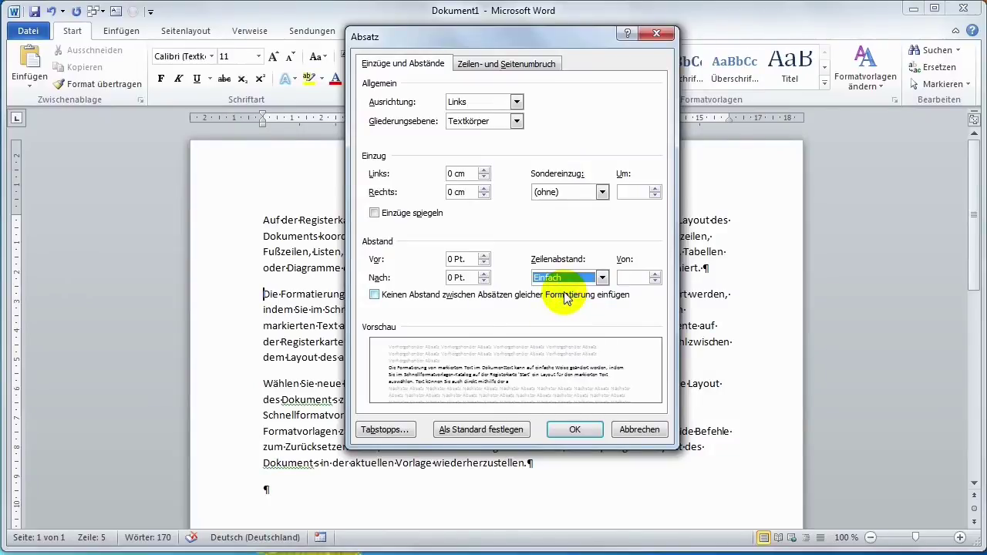
# - Make these paragraph settings the default for all documents based on the Normal template
pyautogui.click(455, 432)
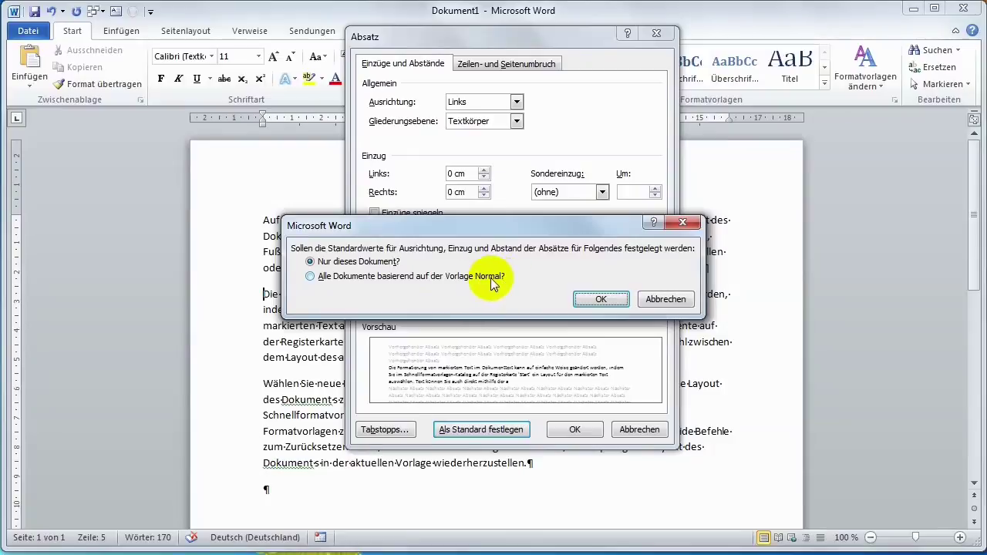
pyautogui.click(311, 277)
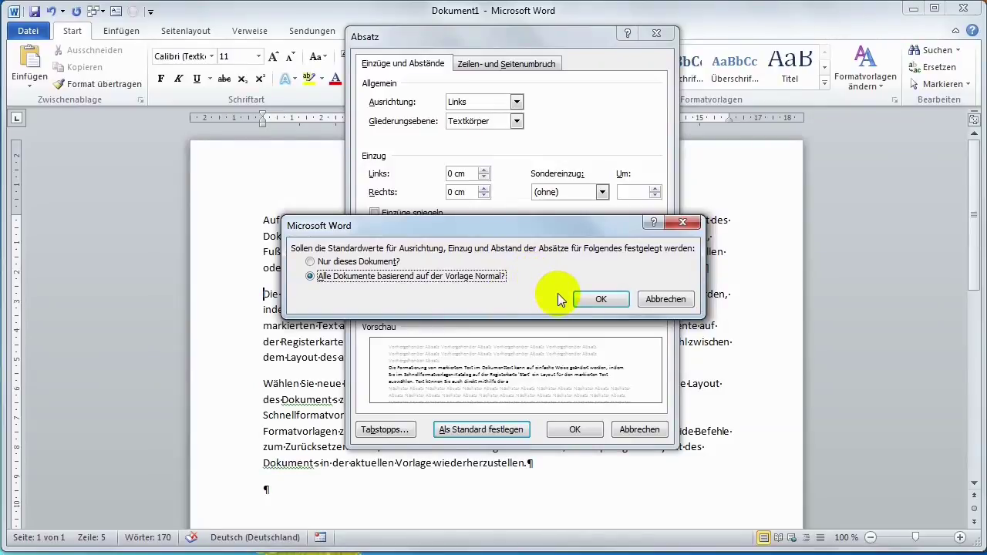
pyautogui.click(595, 299)
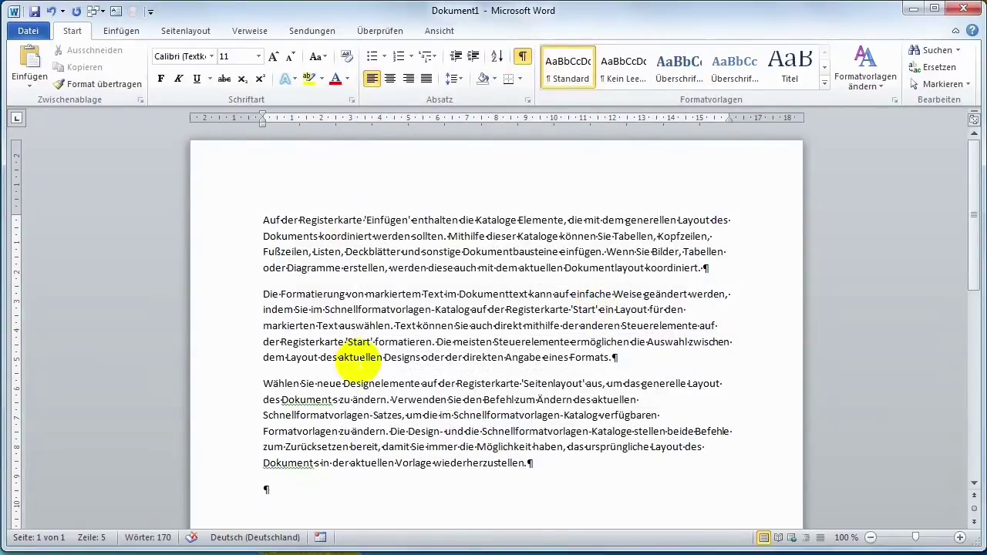
# - Create a new blank document, Dokument2, from Datei > Neu
pyautogui.click(37, 32)
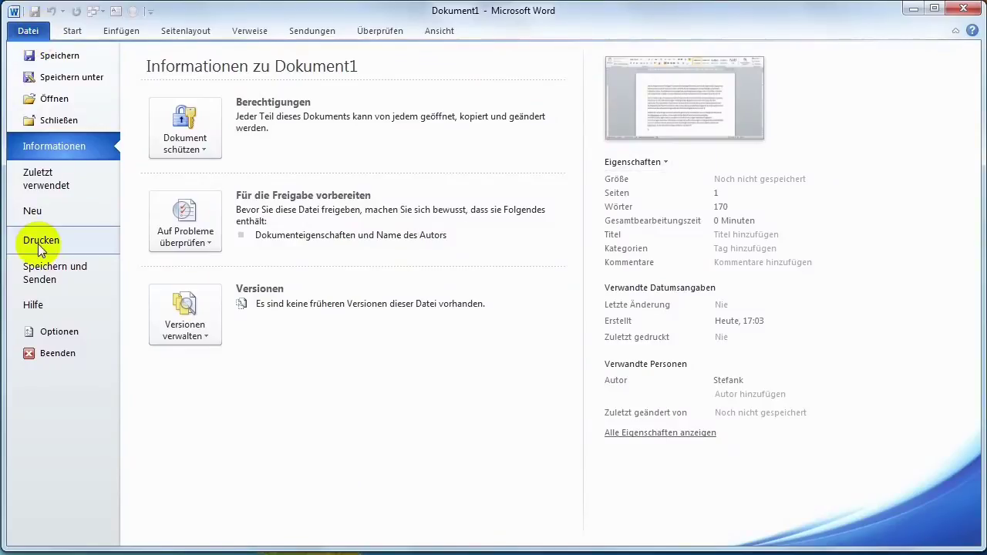
pyautogui.click(41, 216)
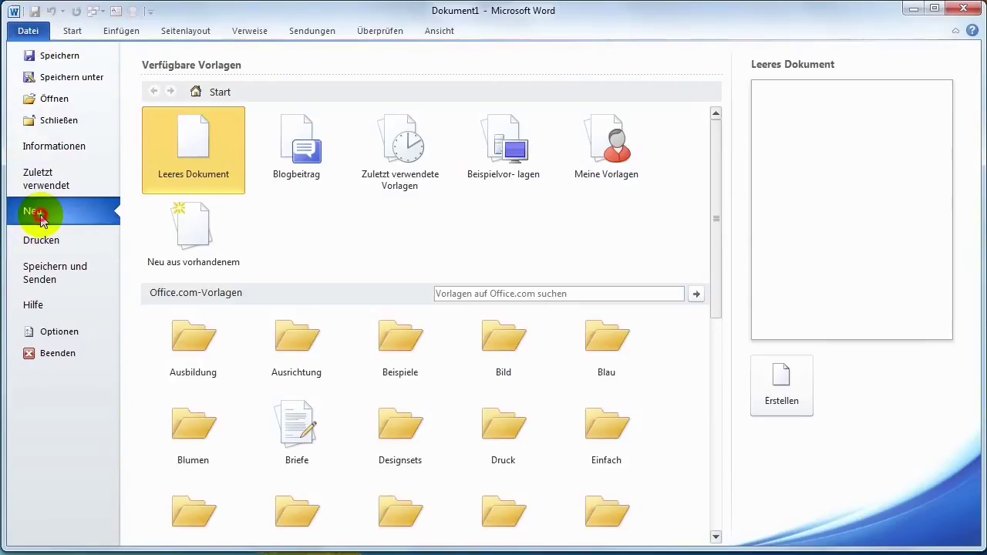
pyautogui.doubleClick(194, 119)
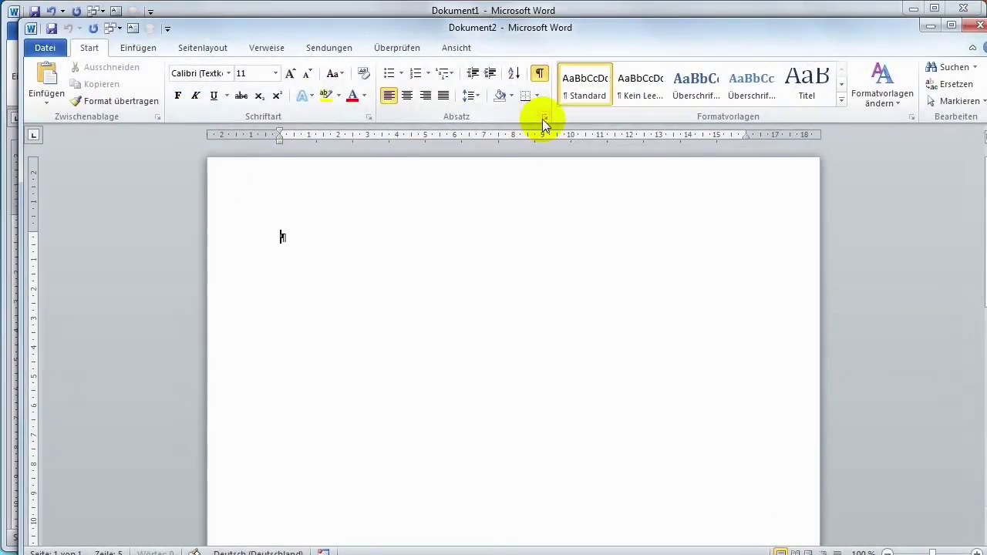
# - Check that Dokument2 uses 0 Pt. after and single spacing, then maximize its window
pyautogui.click(544, 117)
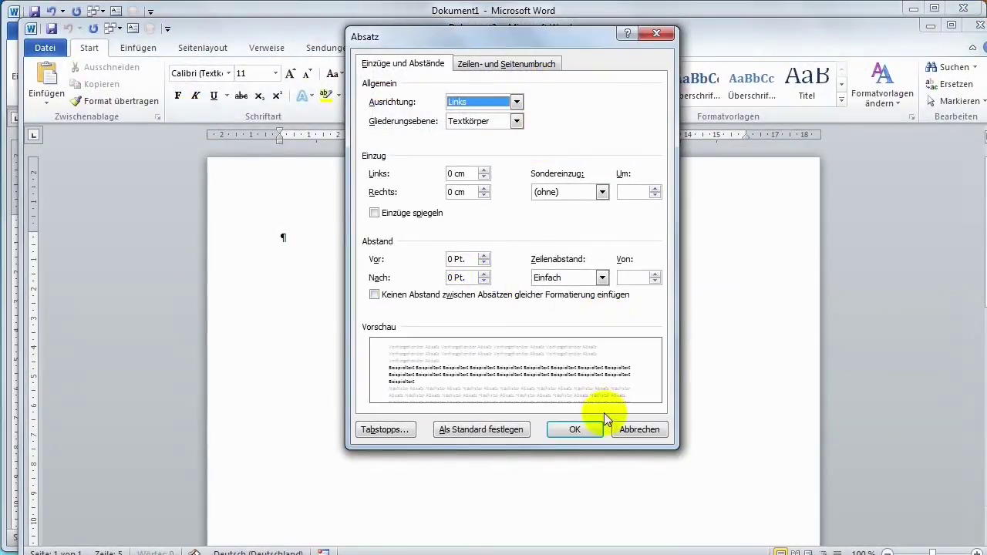
pyautogui.click(575, 430)
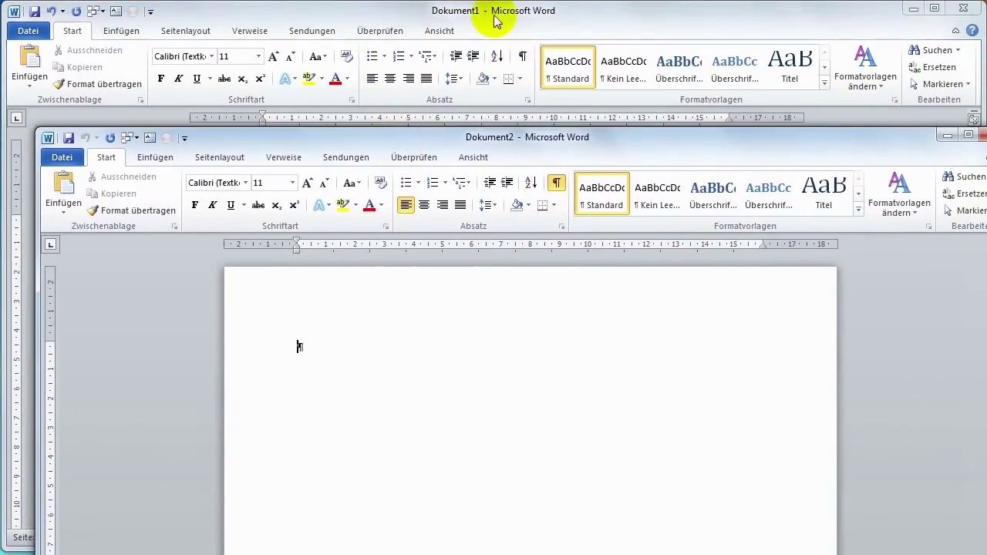
pyautogui.moveTo(540, 137); pyautogui.dragTo(513, 23)
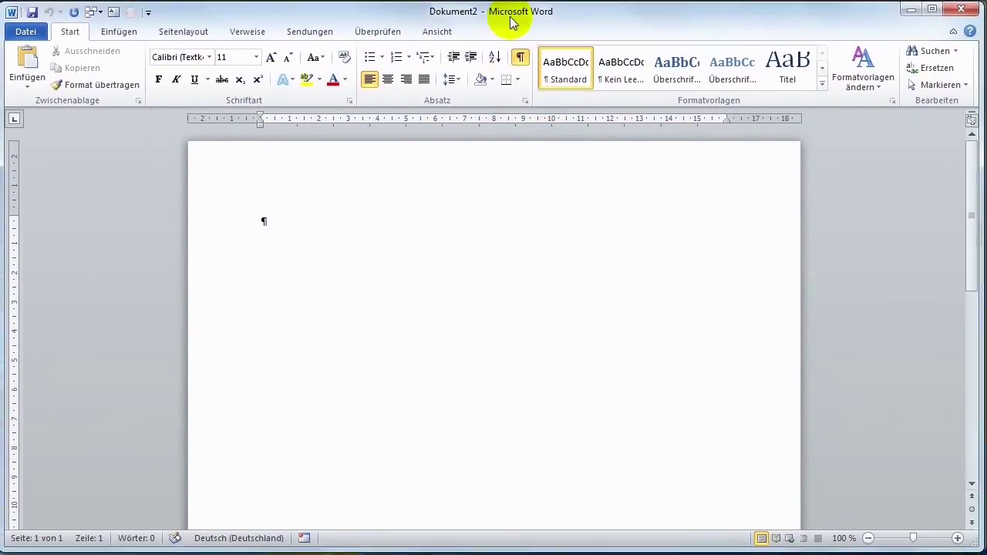